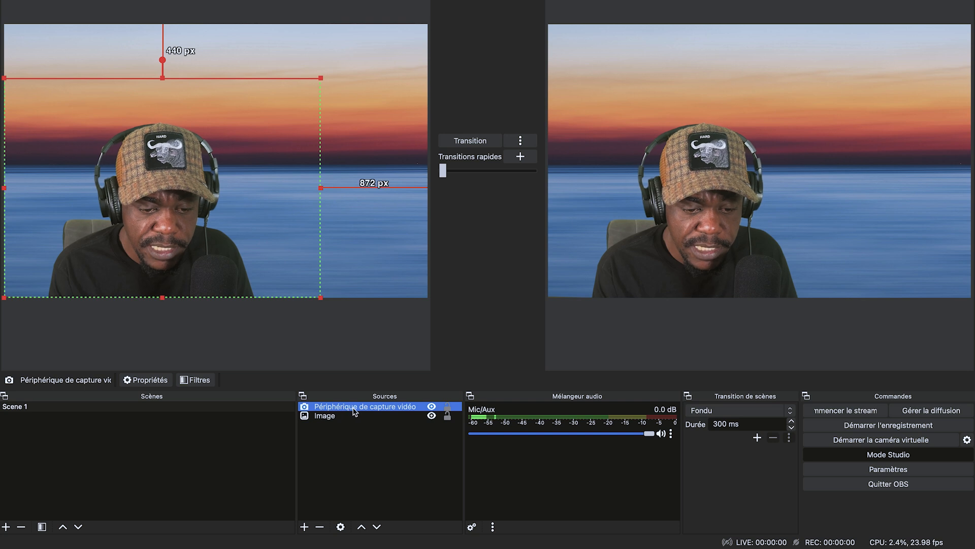
Hide and delete the existing video capture source from Scene 1, and transition the preview to the program output
click(431, 407)
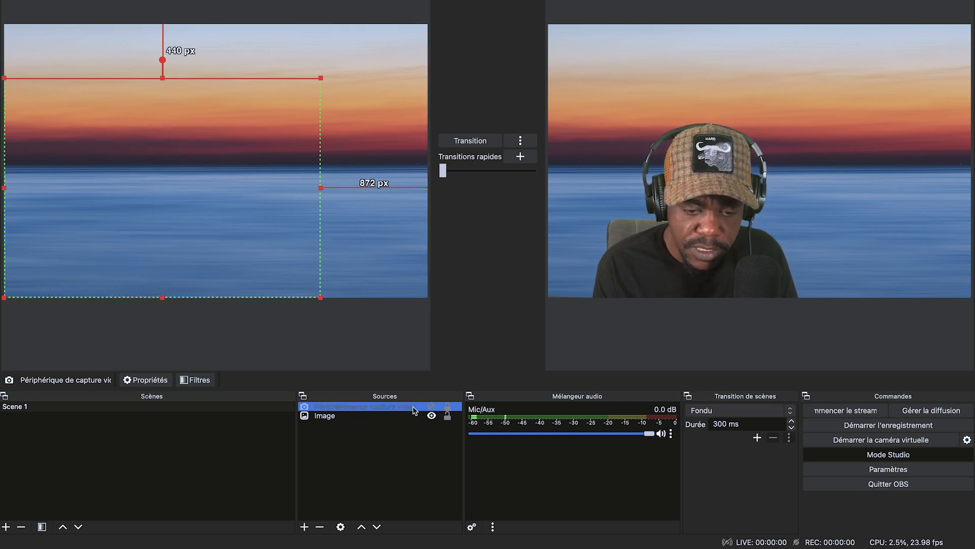
right_click(414, 410)
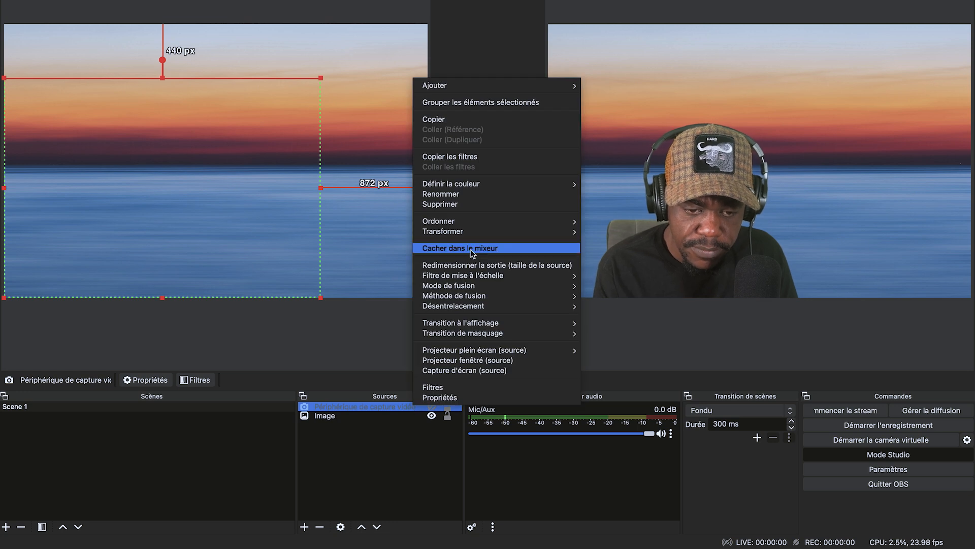
click(456, 205)
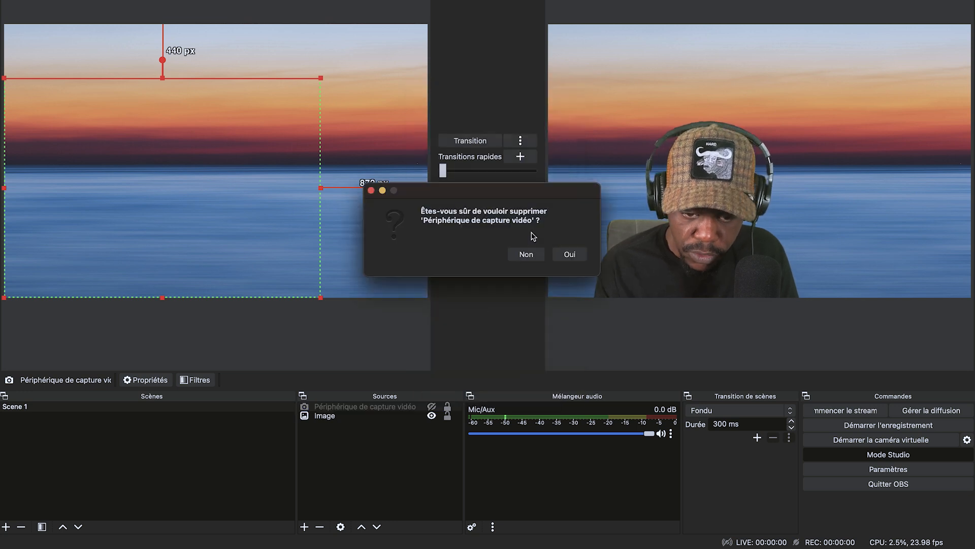
click(567, 253)
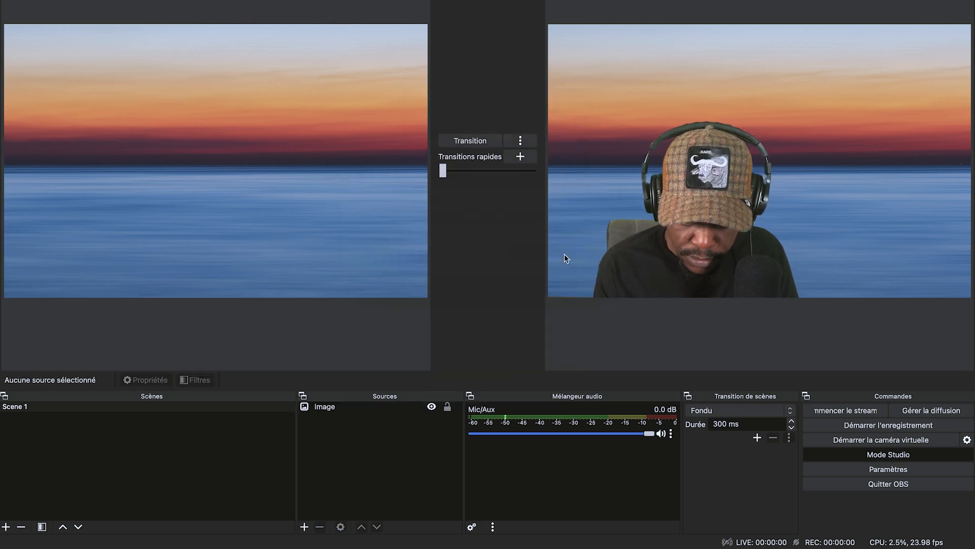
click(471, 144)
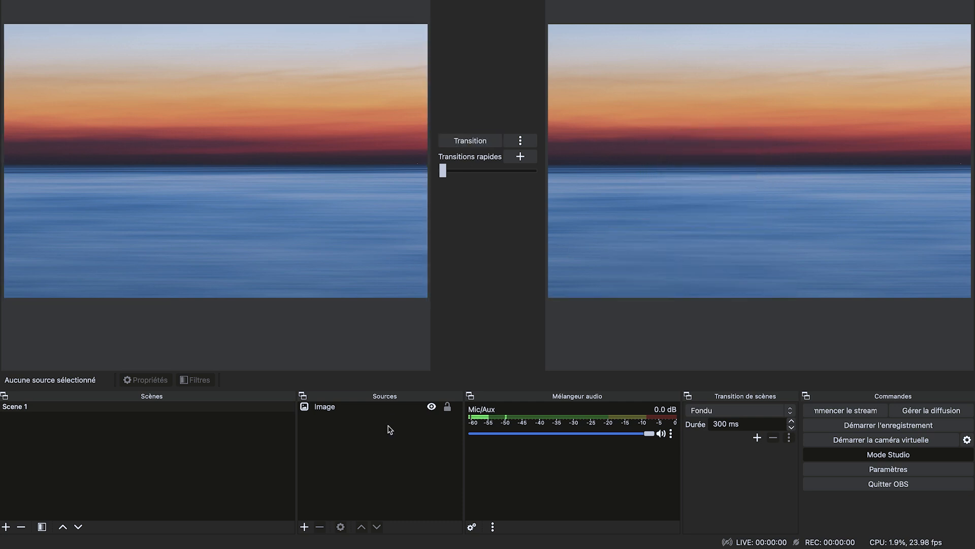
Add a new video capture device source named "Périphérique de capture vidéo iphone"
click(305, 526)
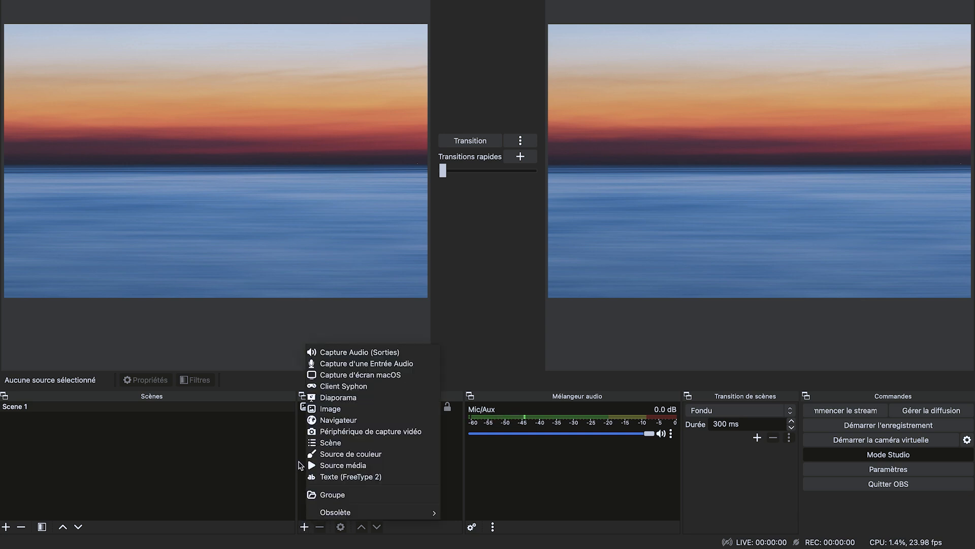
click(354, 433)
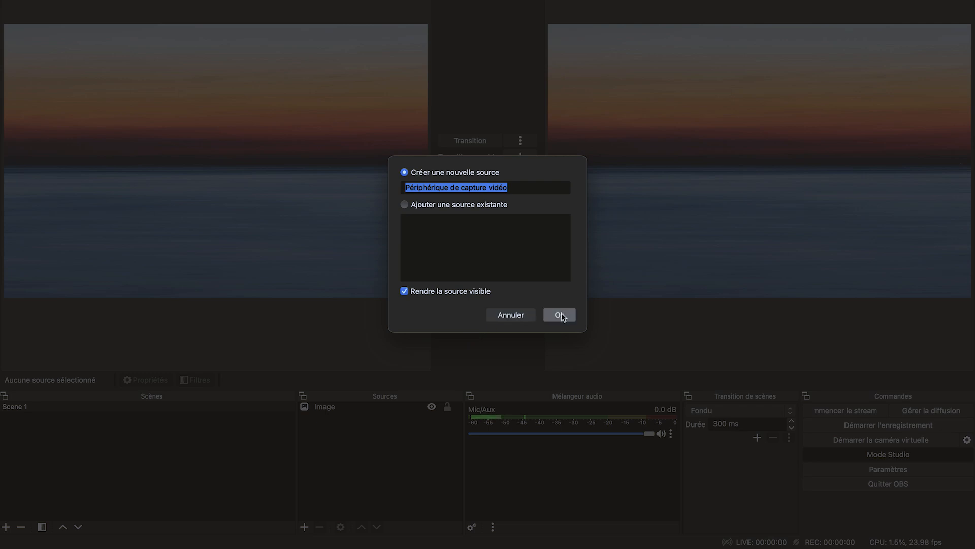
click(487, 188)
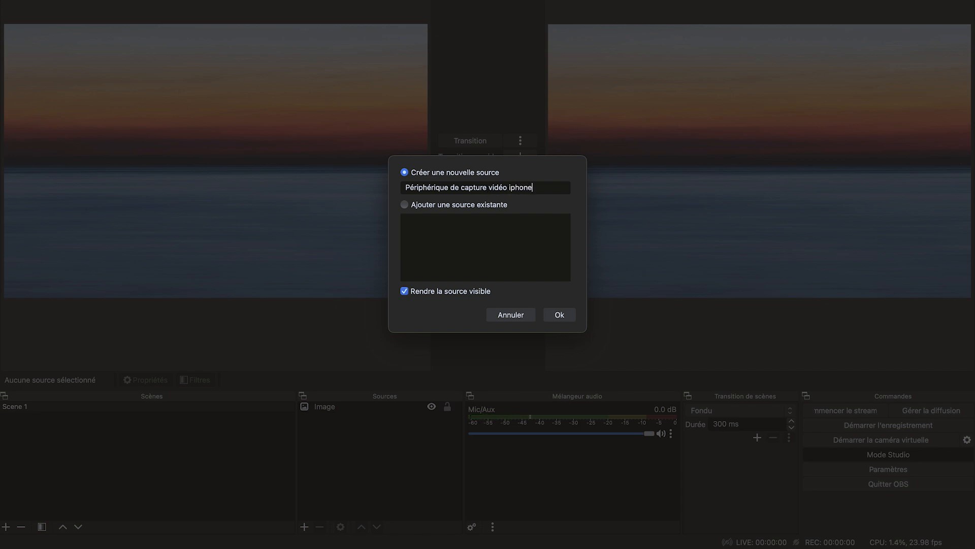
click(559, 315)
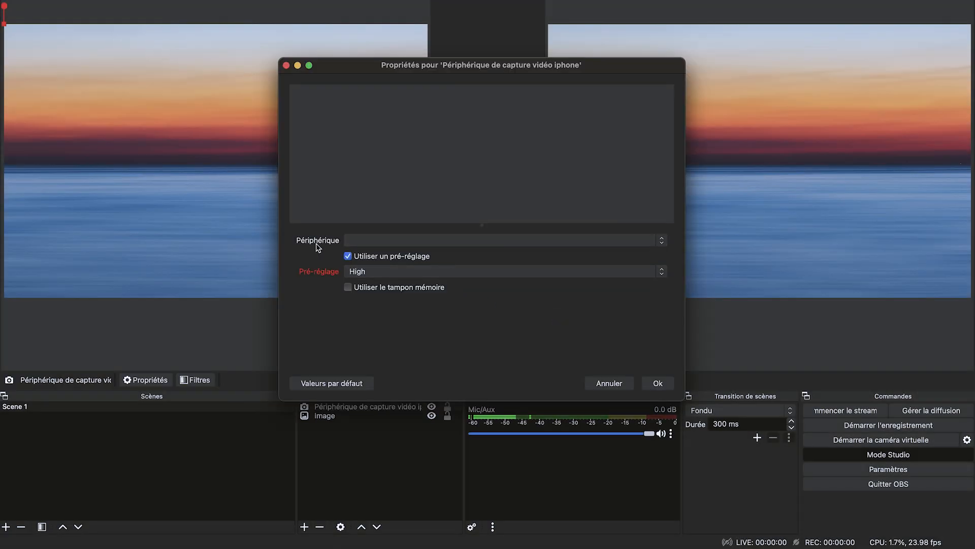
Try FaceTime HD Camera as the source's device, settle on iPhone Camera, and accept the properties
click(345, 241)
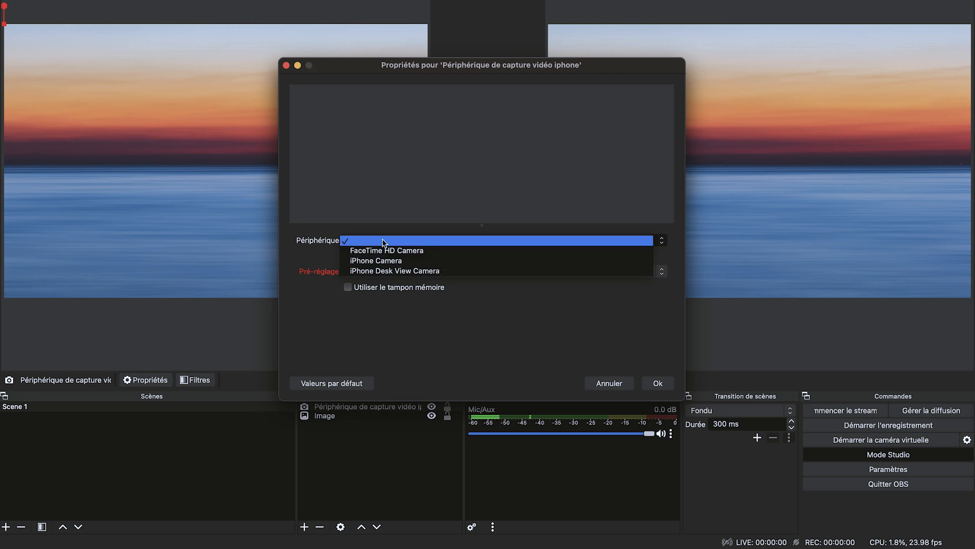
click(390, 250)
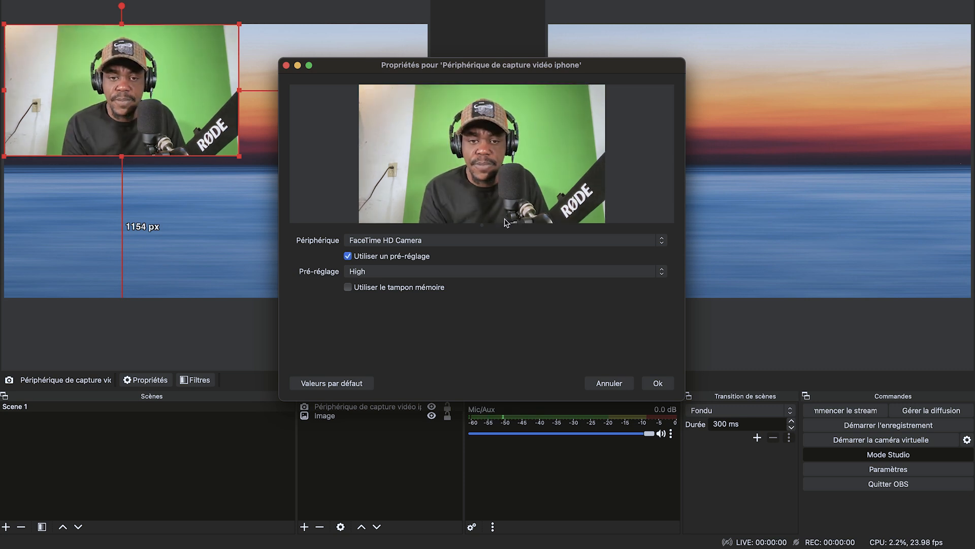
click(460, 240)
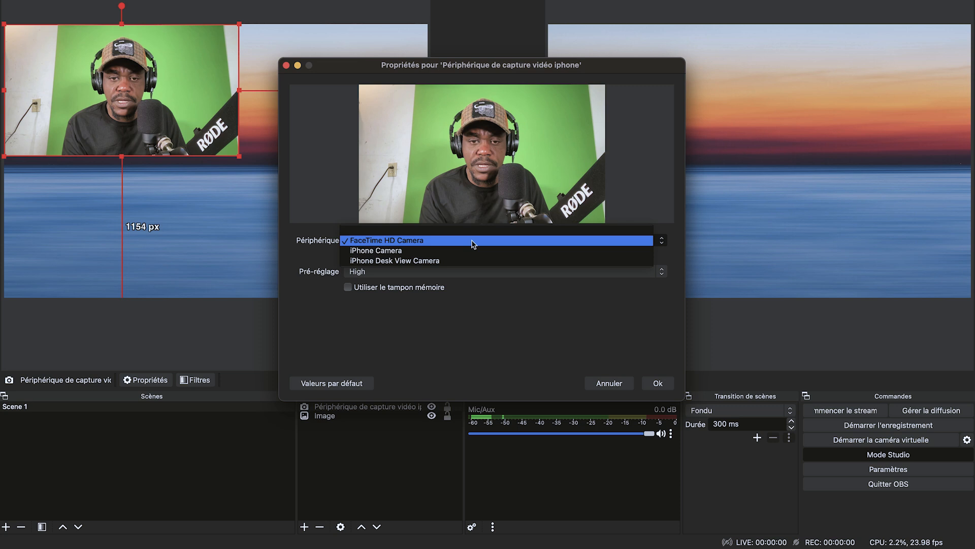
click(426, 252)
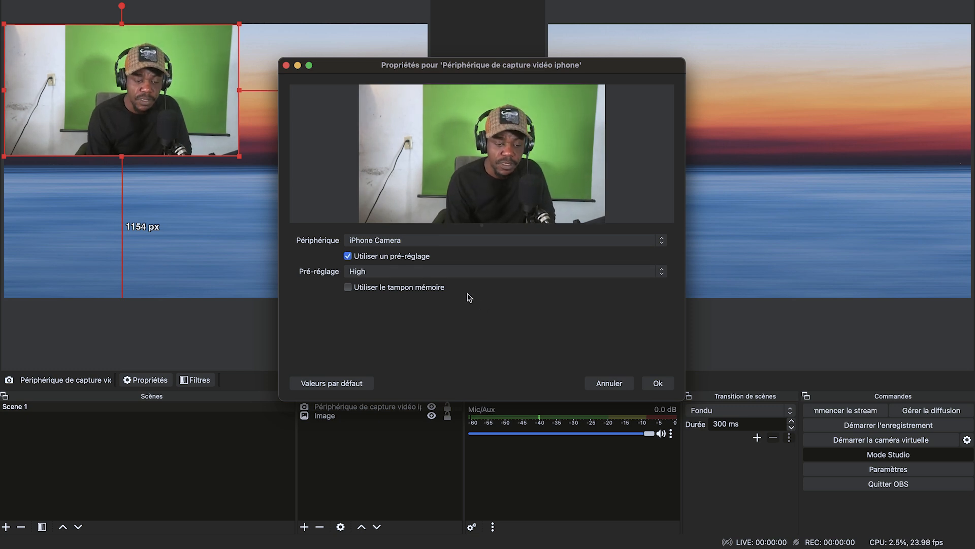
click(658, 384)
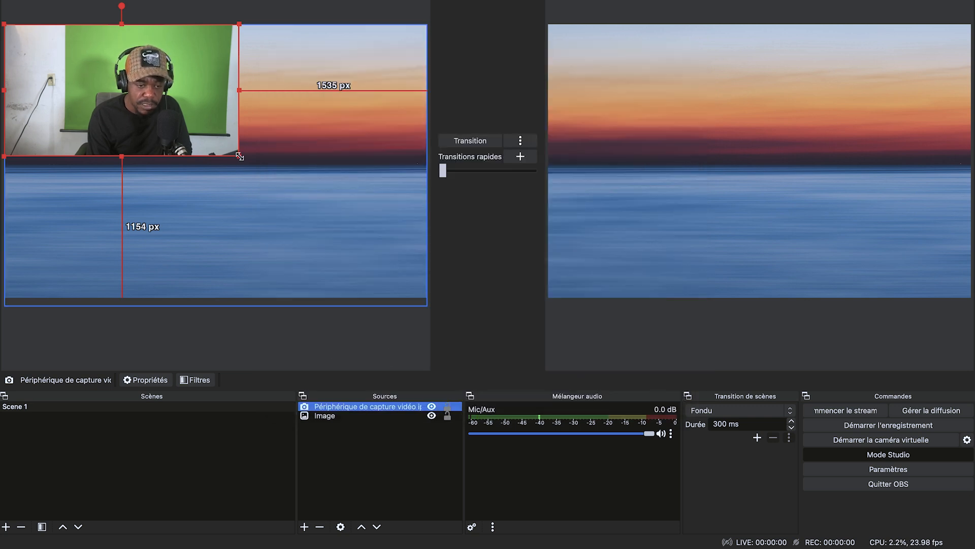
Enlarge the camera source to the full canvas height and crop off its left side and bottom strip around the green screen
drag(240, 157, 470, 298)
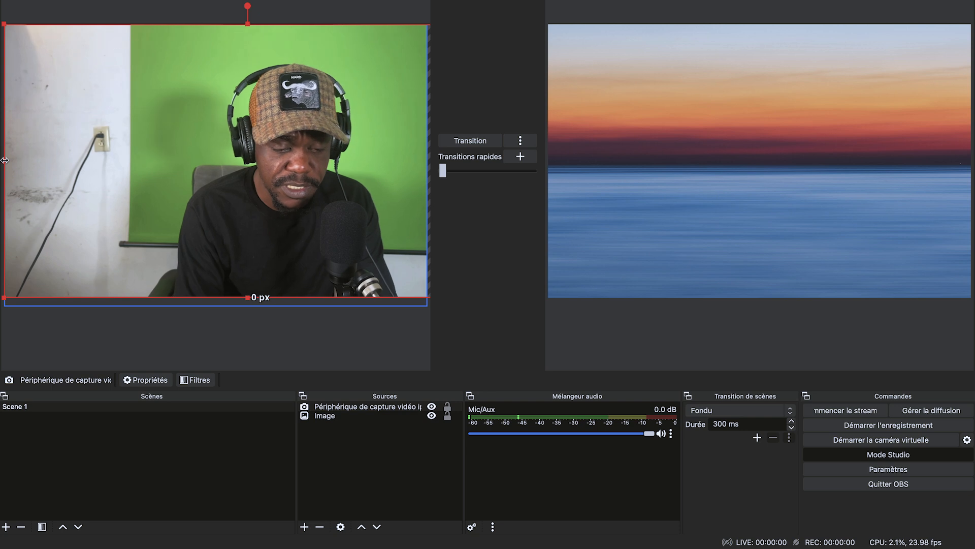
drag(4, 160, 130, 152)
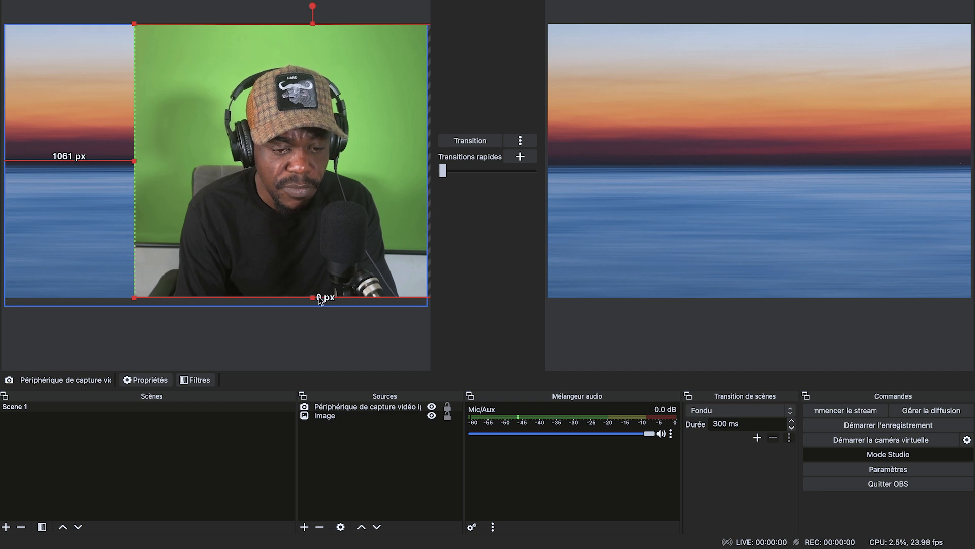
drag(320, 299, 307, 241)
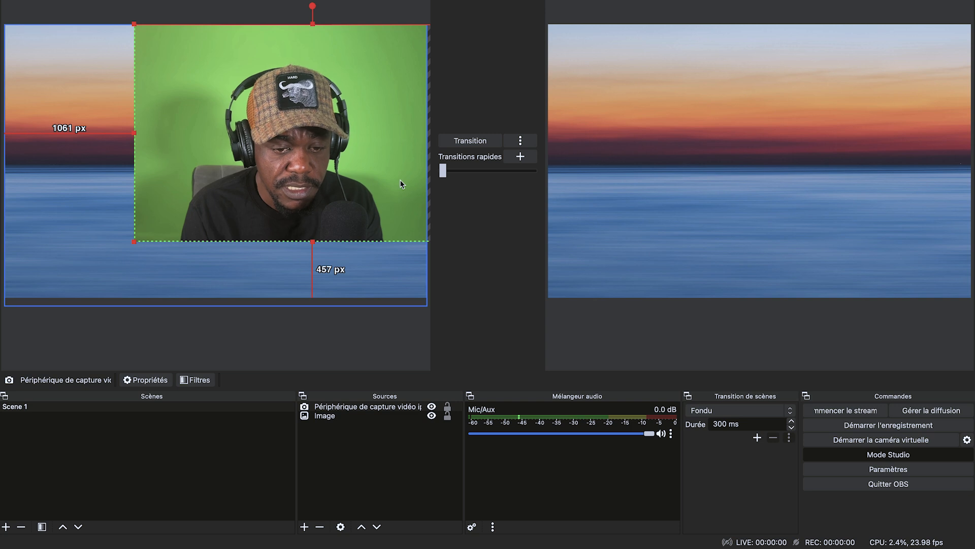
Crop the wall off the camera source's right side and place the source in the lower-left corner of the canvas
drag(376, 167, 272, 176)
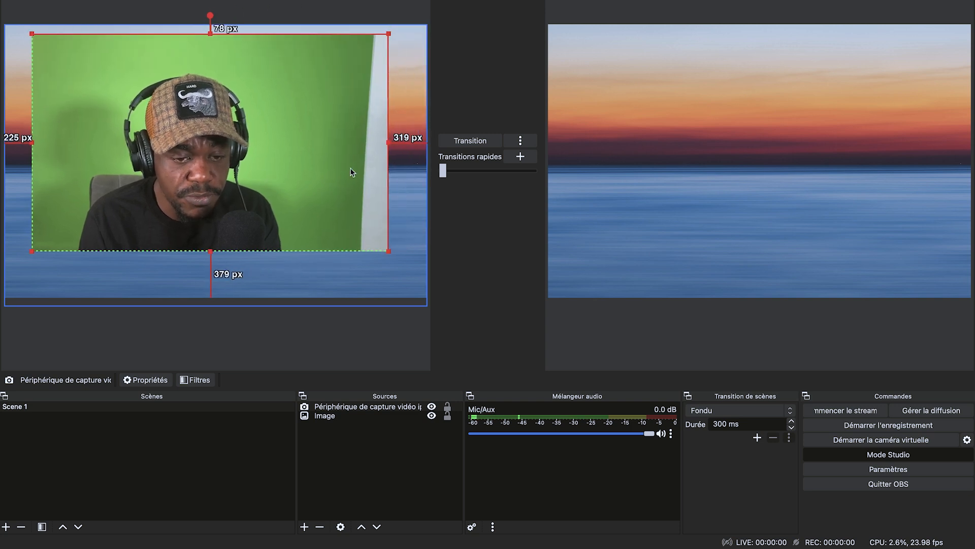
drag(390, 142, 359, 147)
drag(288, 149, 262, 194)
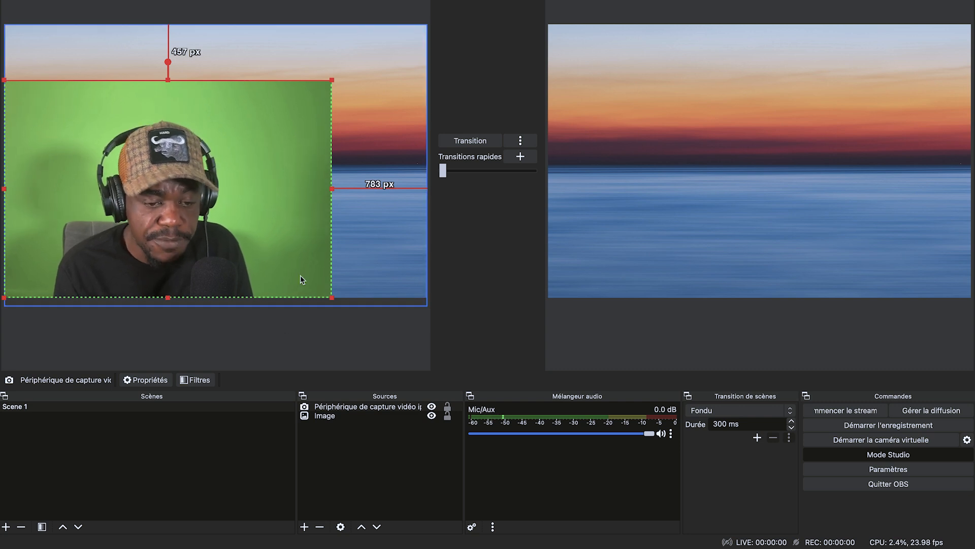
Add an "Incrustation par chrominance (Chroma Key)" effect filter to the iPhone capture source, keeping the default filter name
click(384, 407)
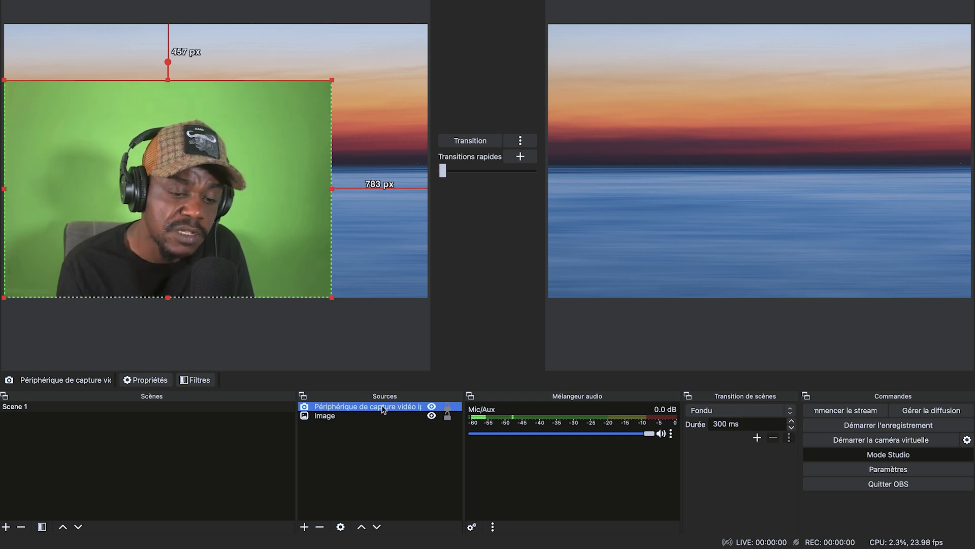
right_click(383, 410)
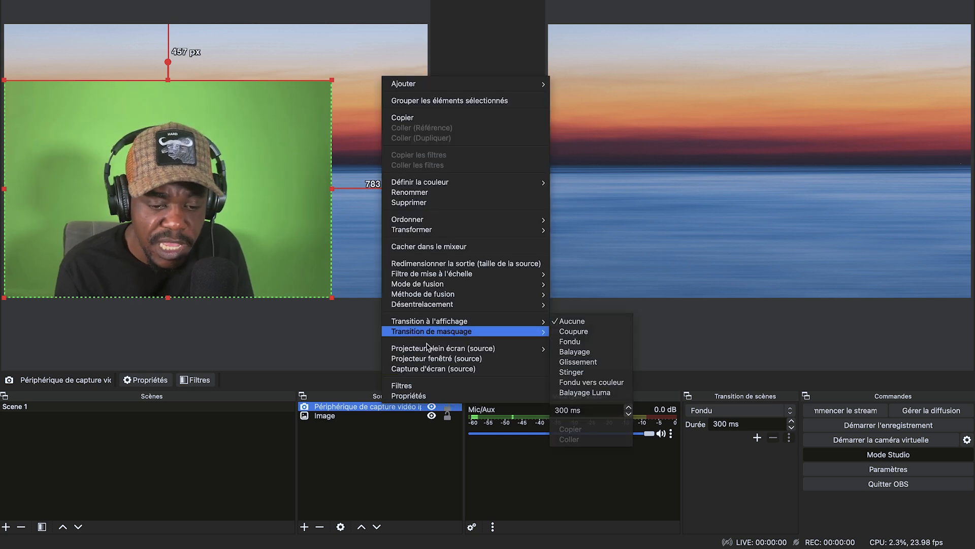
click(416, 385)
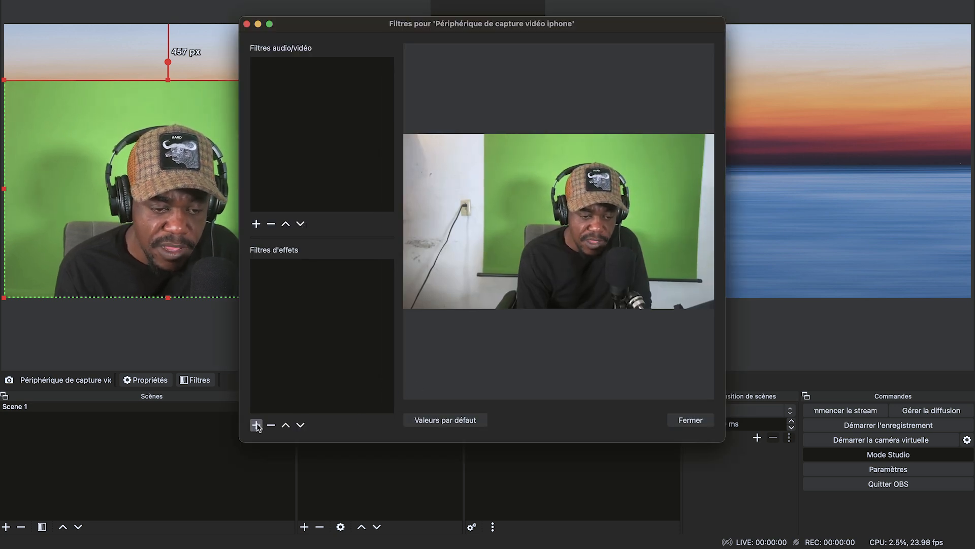
click(256, 223)
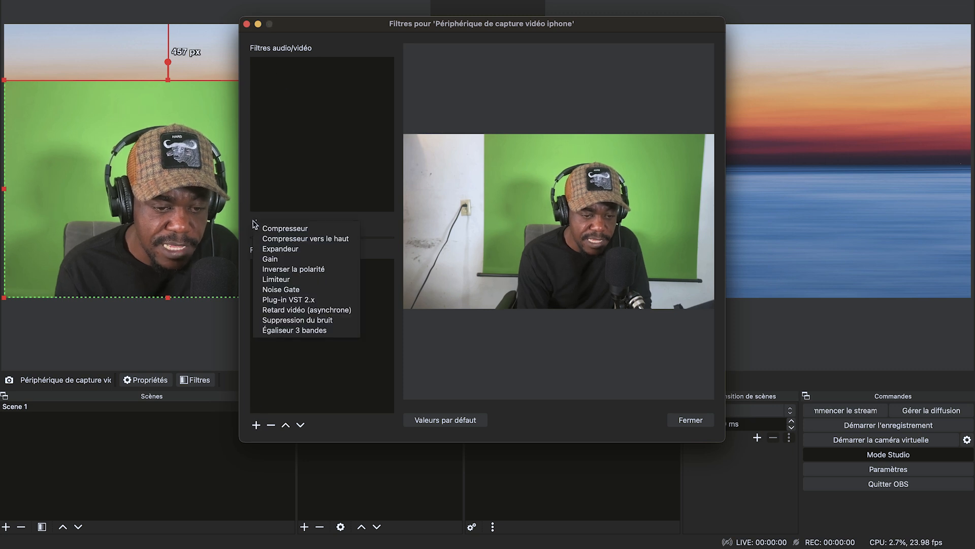
click(288, 358)
click(257, 425)
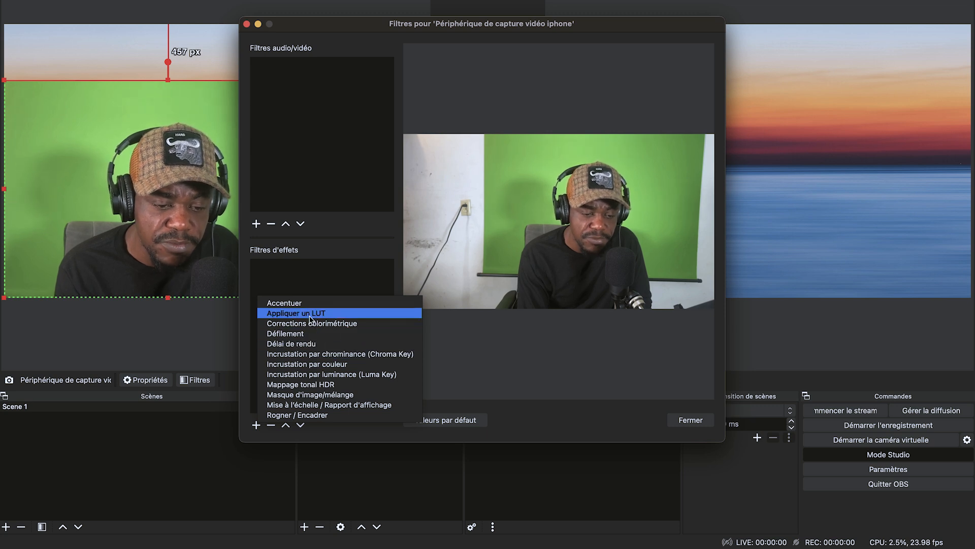
click(338, 355)
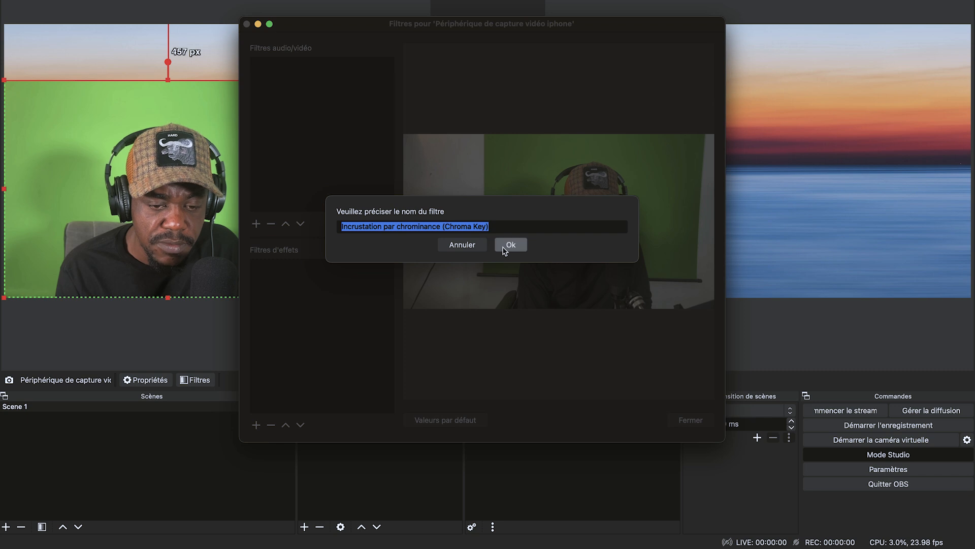
click(510, 245)
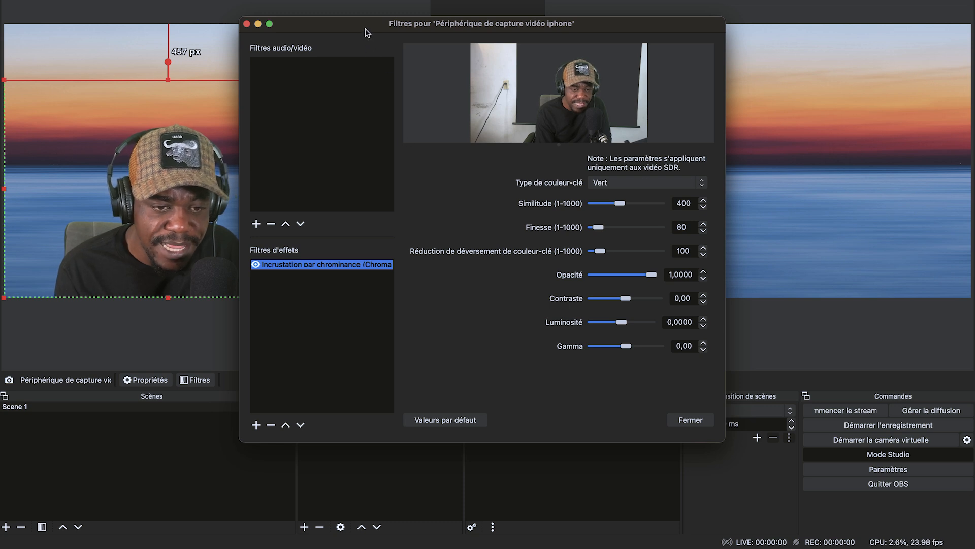
Close the filter settings, transition the keyed preview to the program output, and deselect the source
drag(367, 33, 473, 43)
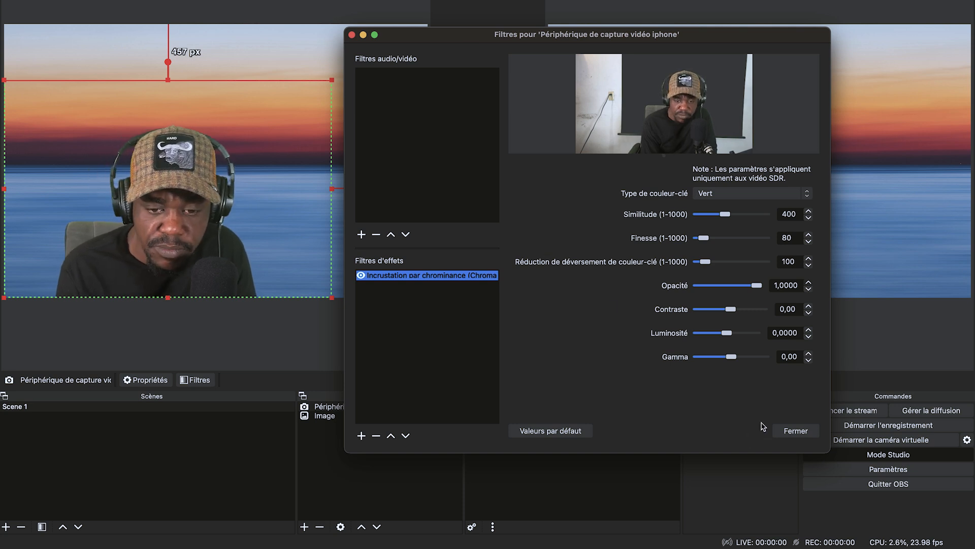
click(795, 431)
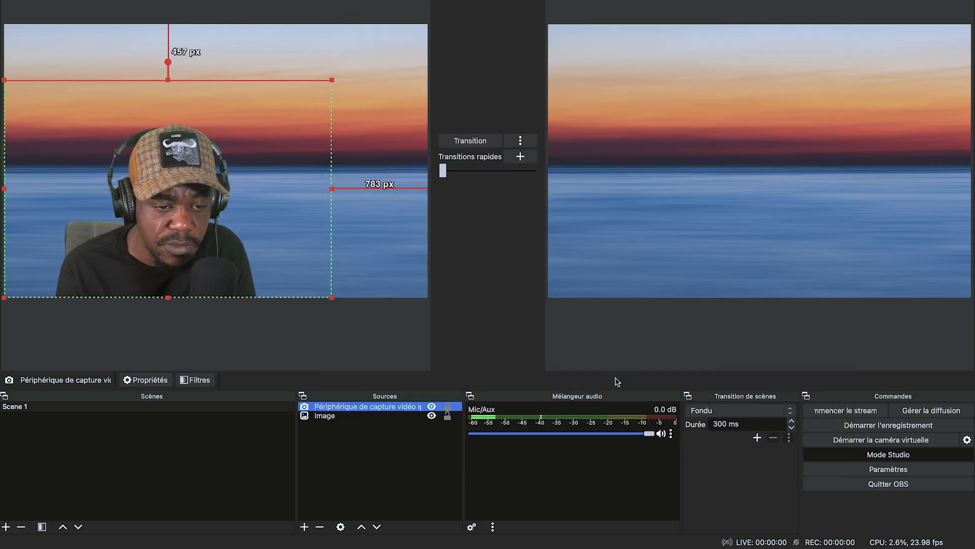
click(473, 141)
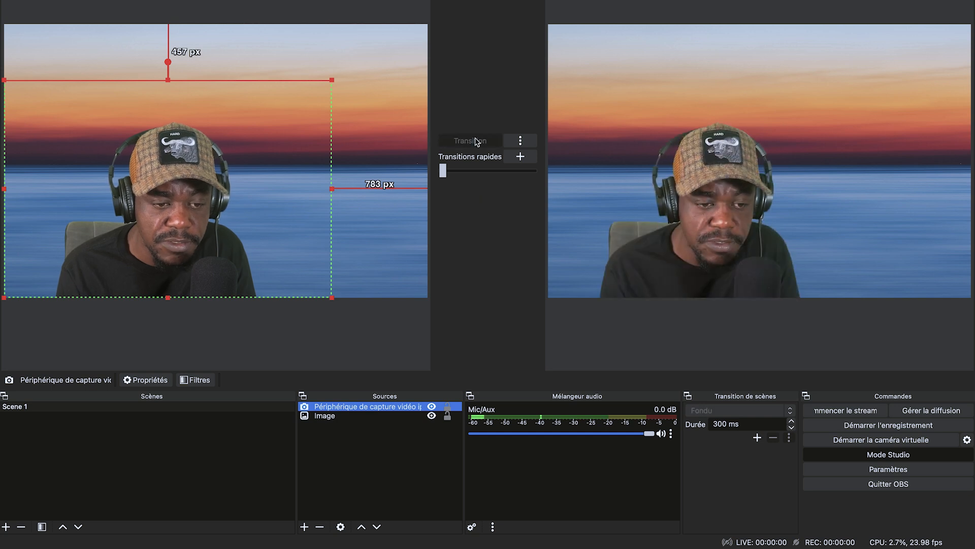
click(400, 342)
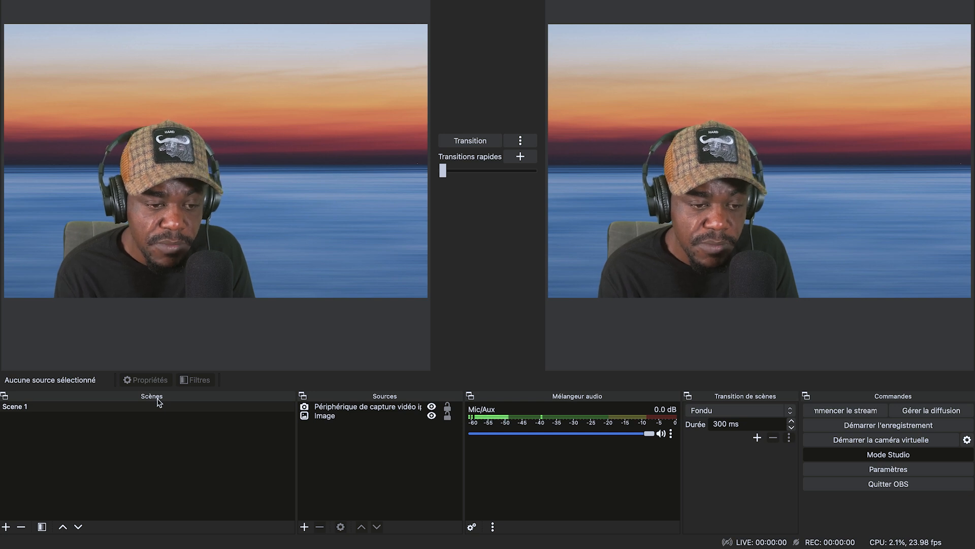
Duplicate Scene 1 and name the copy "Scene 2"
click(47, 411)
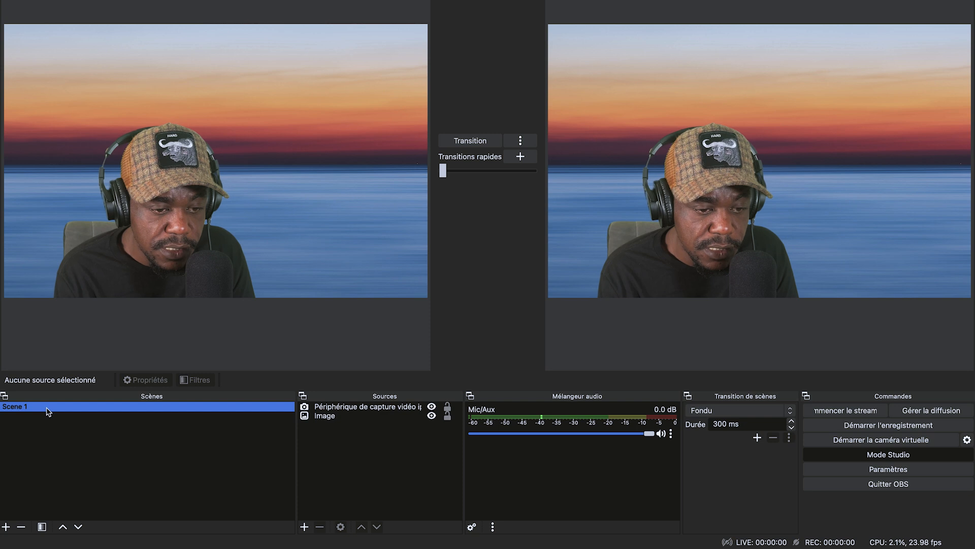
right_click(48, 411)
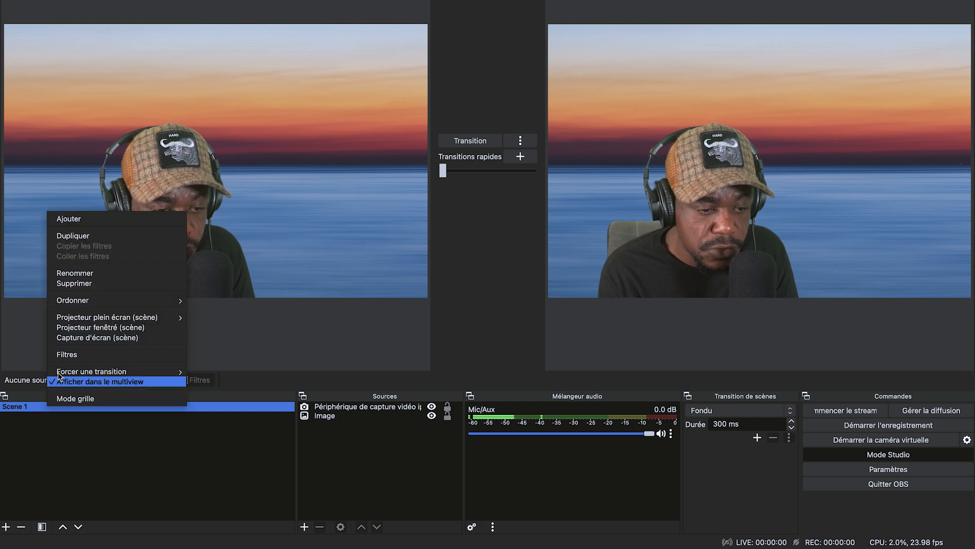
click(86, 237)
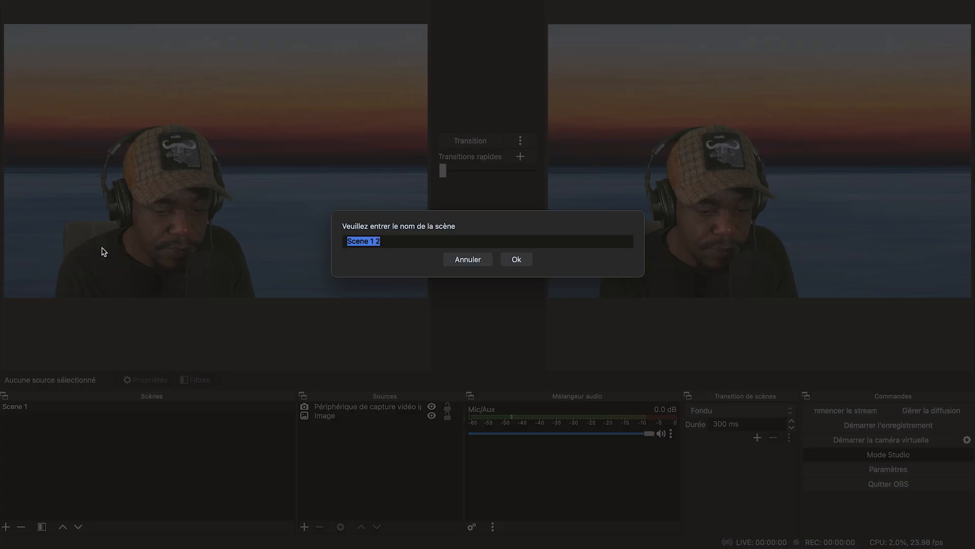
click(385, 241)
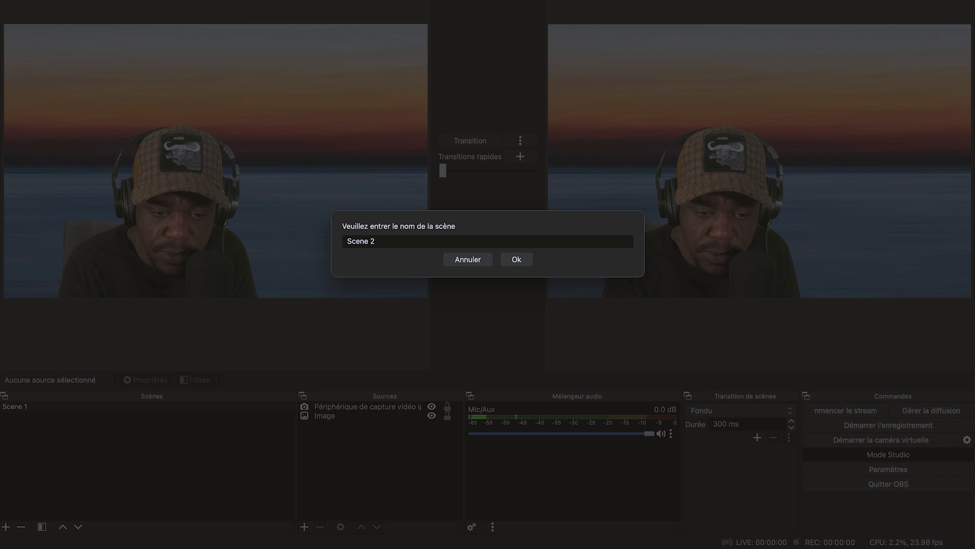
click(516, 259)
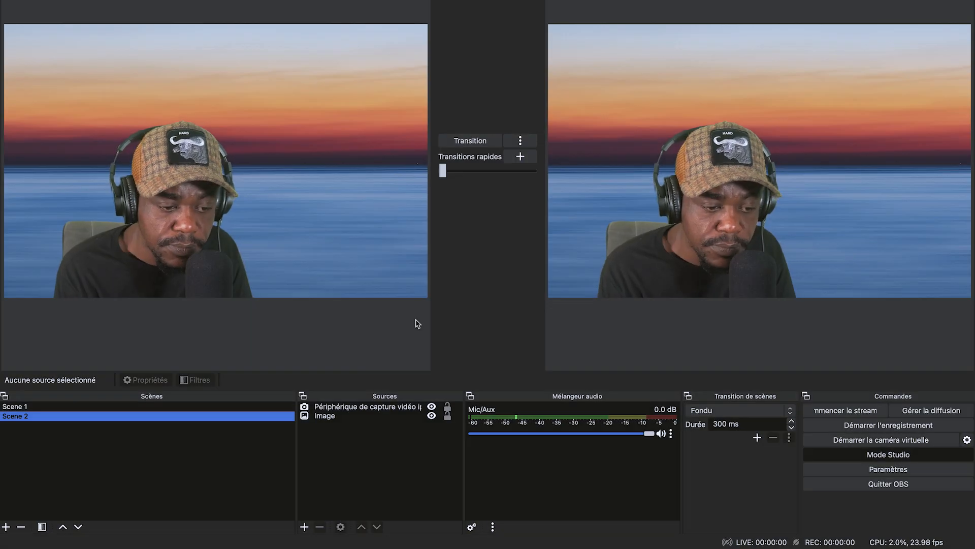
Compare Scene 1 with Scene 2, and delete the iPhone video capture source from Scene 2
click(156, 409)
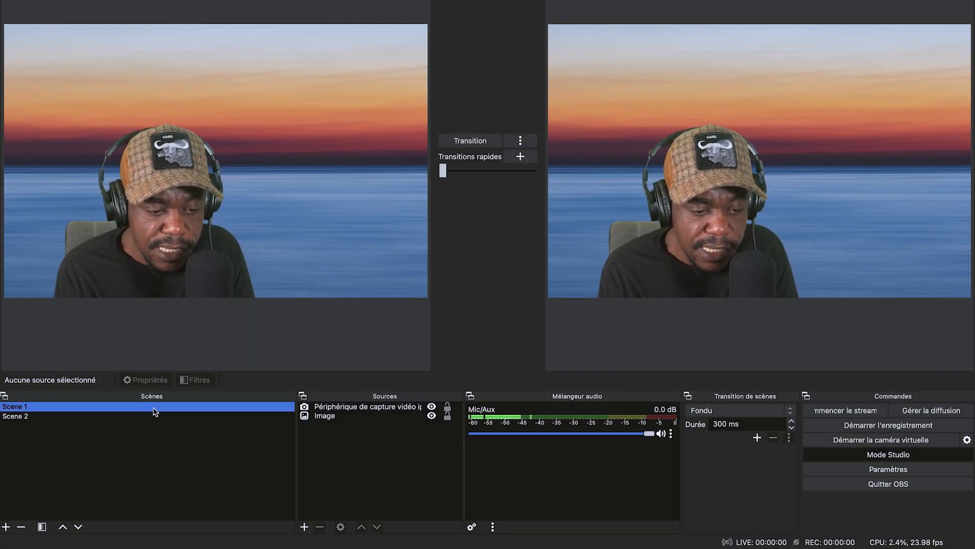
click(151, 416)
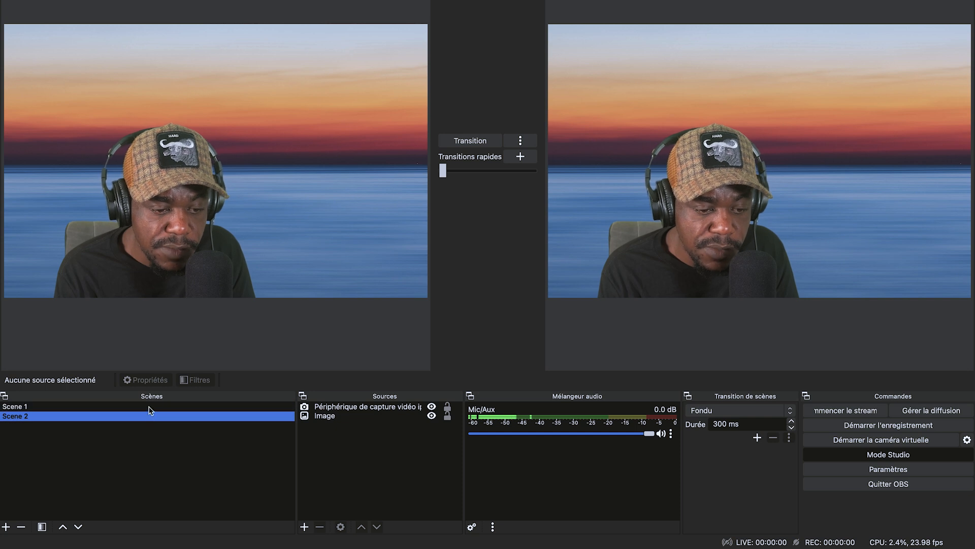
click(150, 407)
click(152, 415)
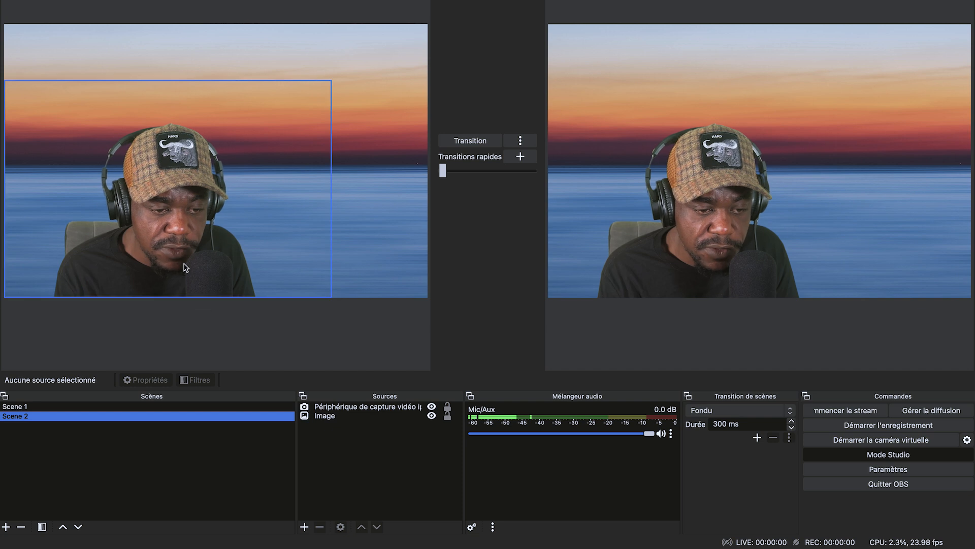
click(334, 409)
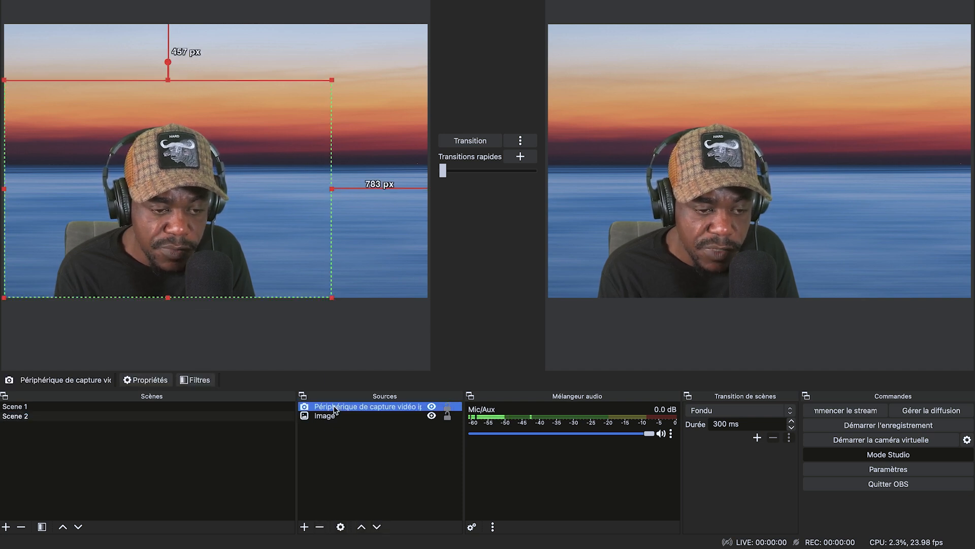
right_click(334, 409)
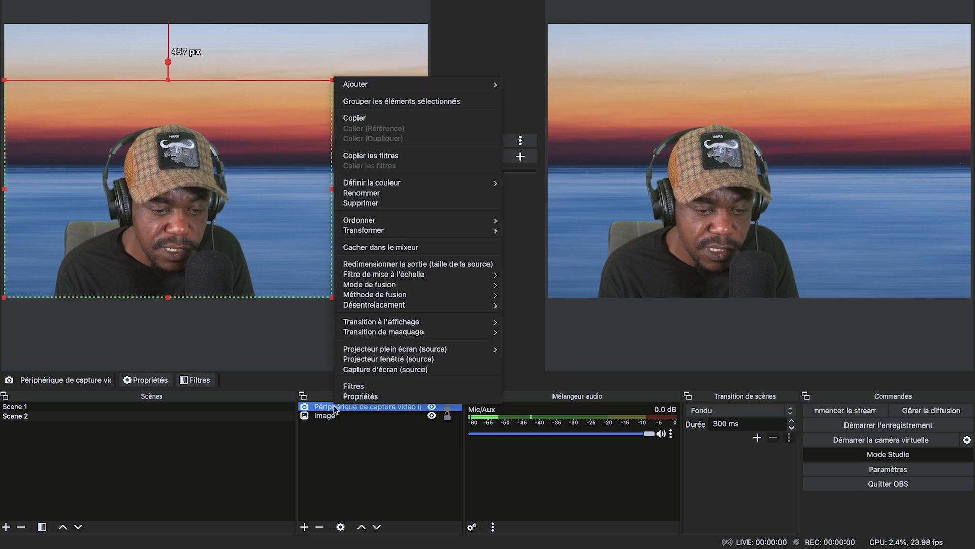
click(388, 204)
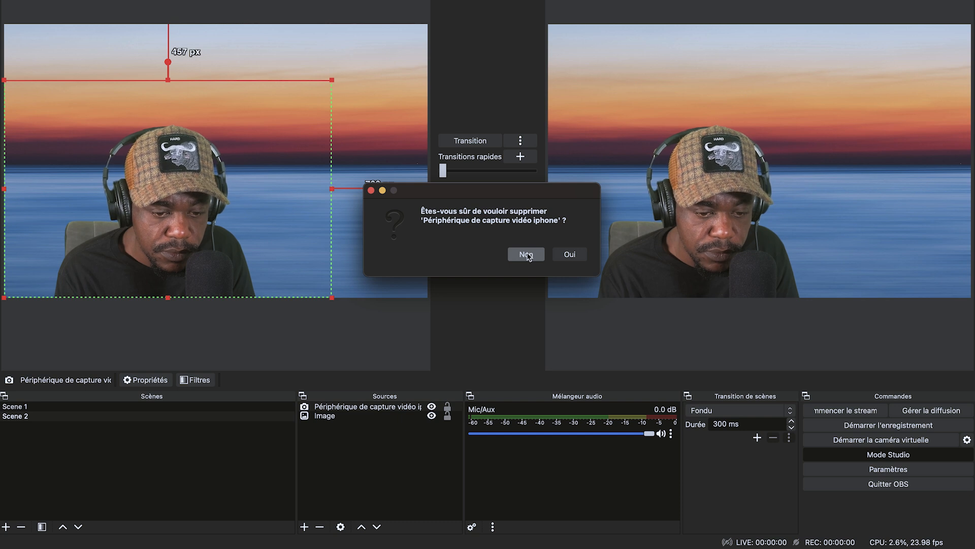
click(568, 255)
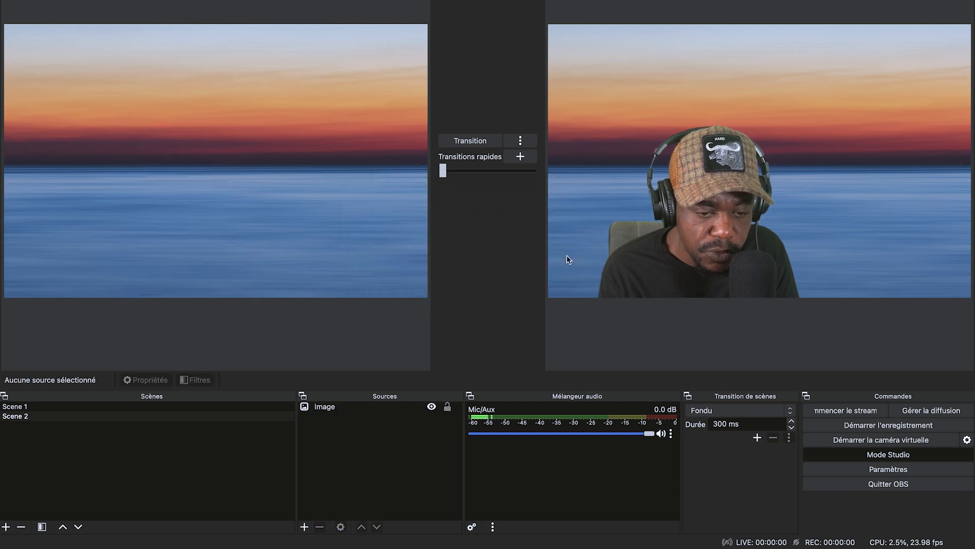
Add a new video capture device source to Scene 2 with the default name, using the FaceTime HD Camera and the High preset
click(356, 410)
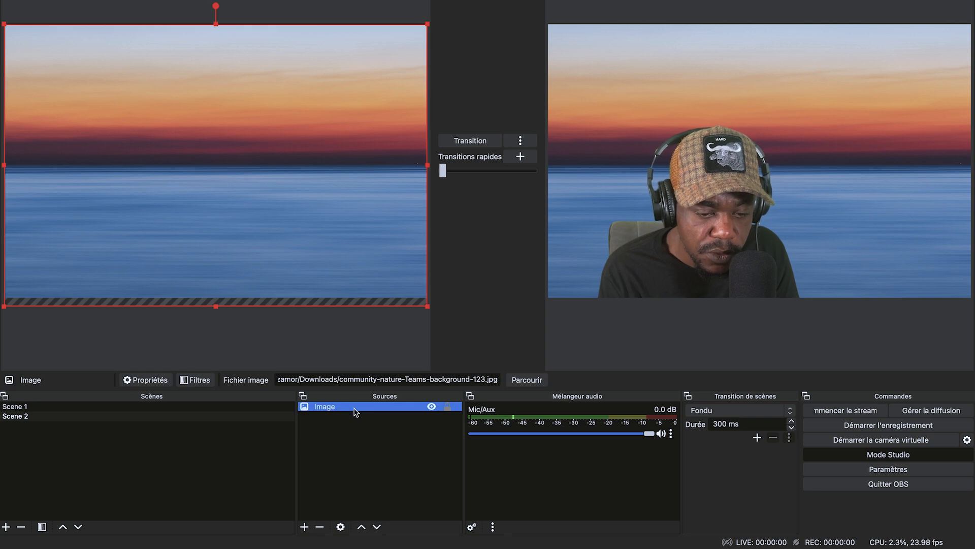
click(304, 526)
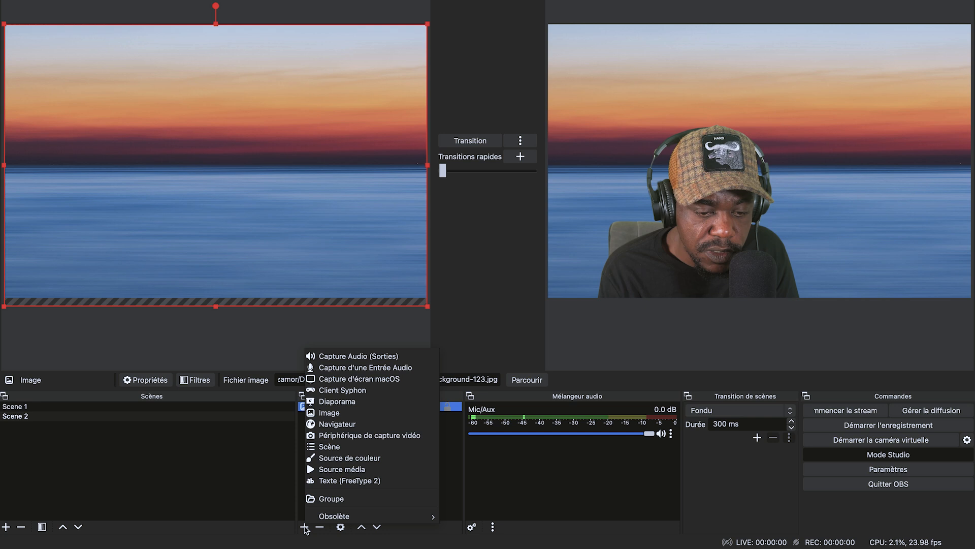
click(355, 435)
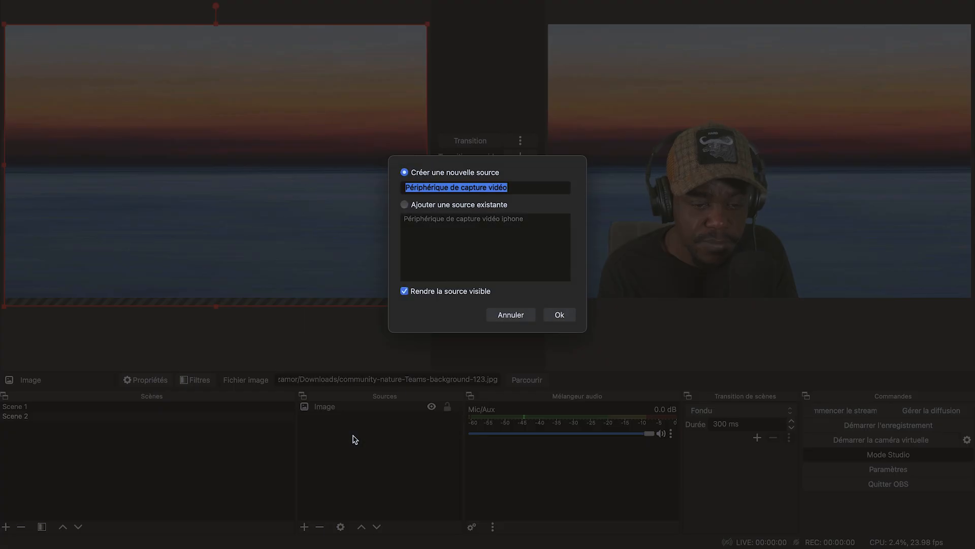
click(557, 316)
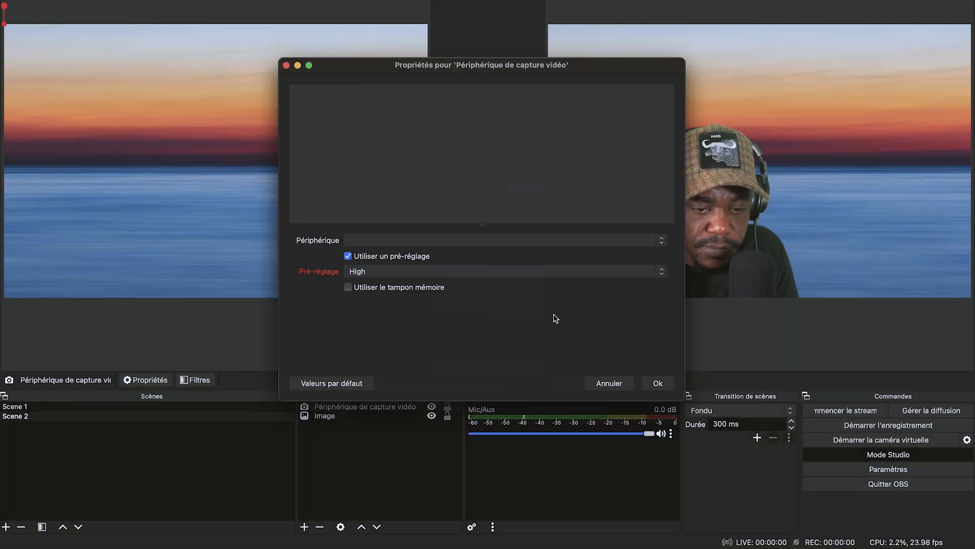
click(479, 242)
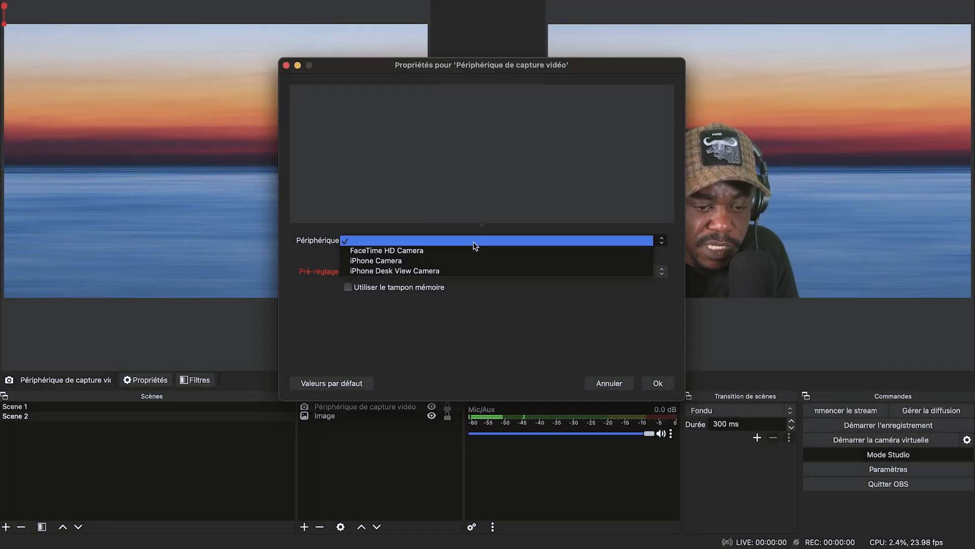
click(405, 253)
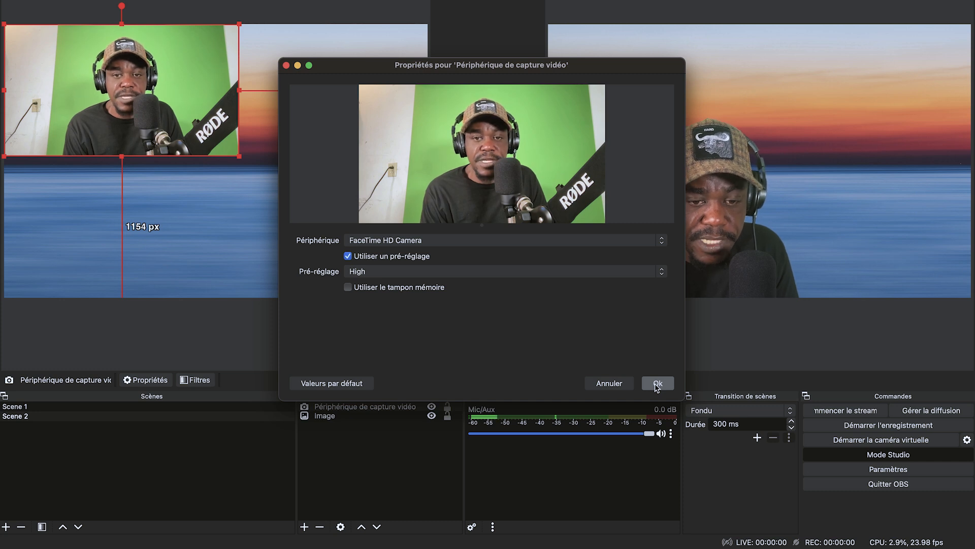
click(656, 384)
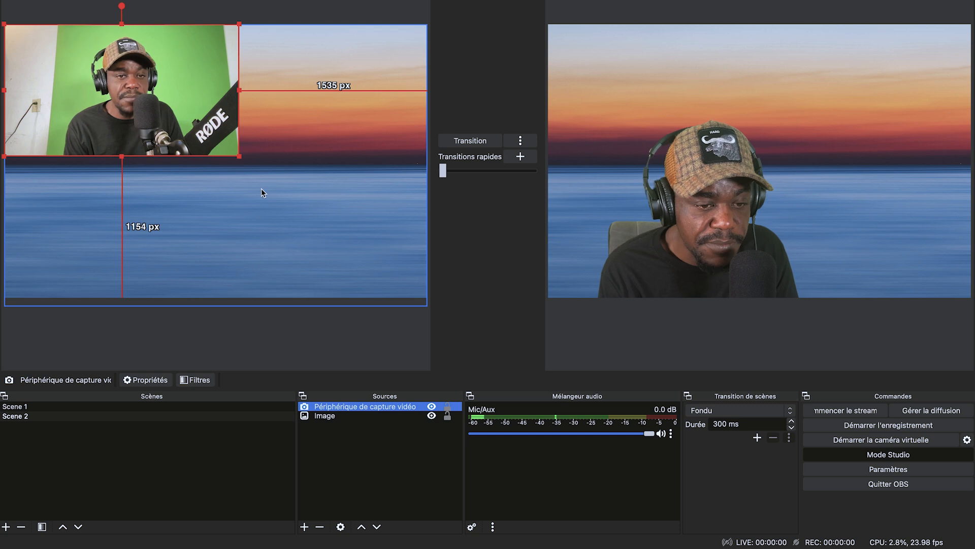
Enlarge the FaceTime camera source to the full canvas height and crop the wall off its left and right sides
drag(239, 157, 434, 299)
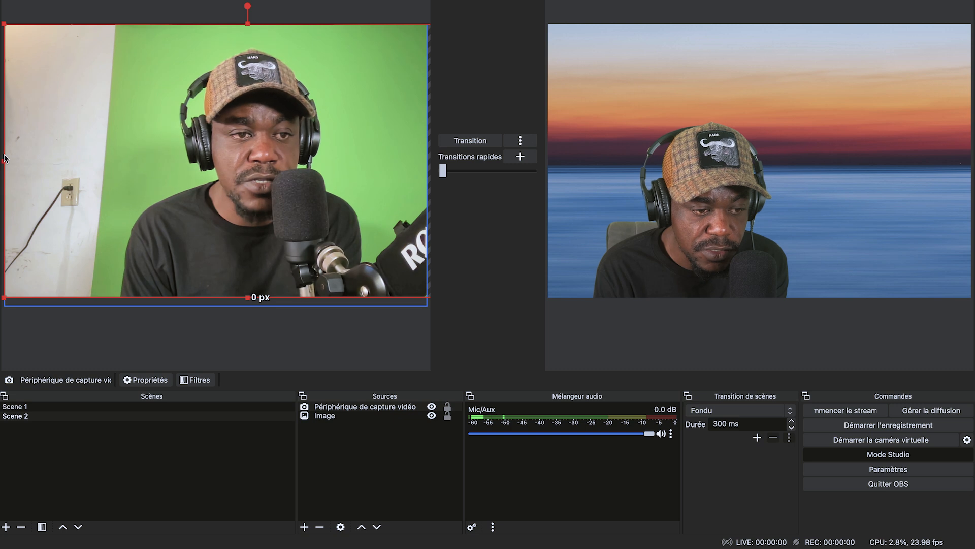
drag(4, 161, 116, 164)
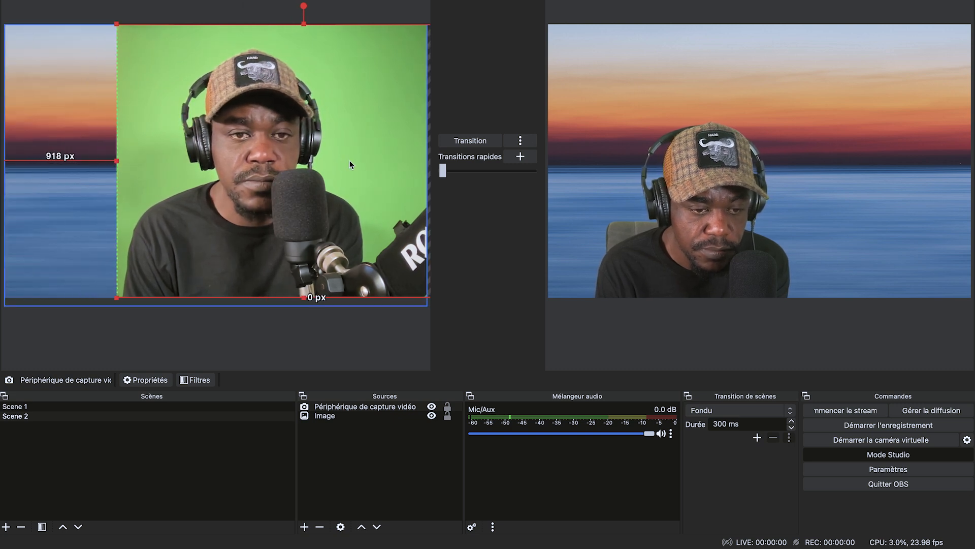
drag(349, 160, 227, 162)
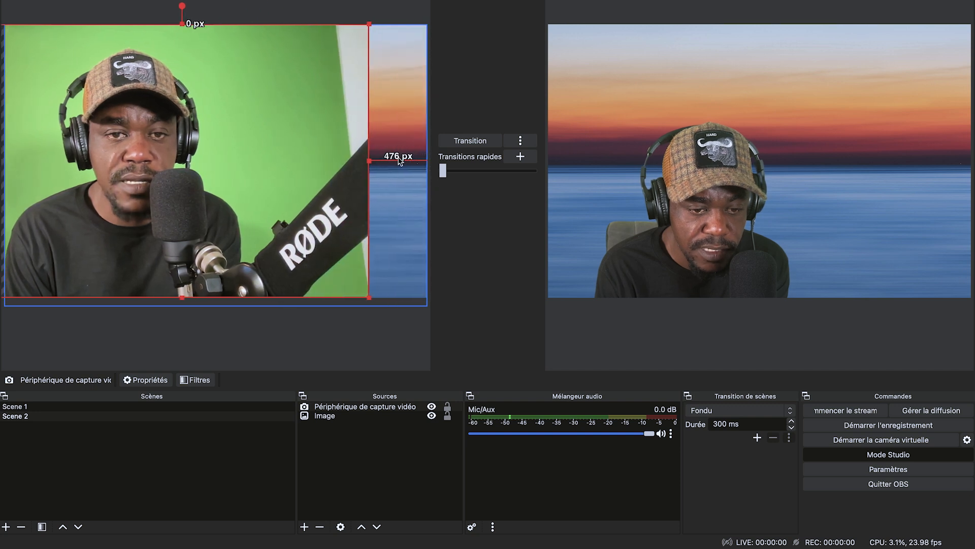
drag(363, 161, 330, 162)
Shrink the cropped camera source and place it in the canvas's lower-right corner, about 580 px from the top and 1429 px from the left edge
drag(242, 179, 287, 178)
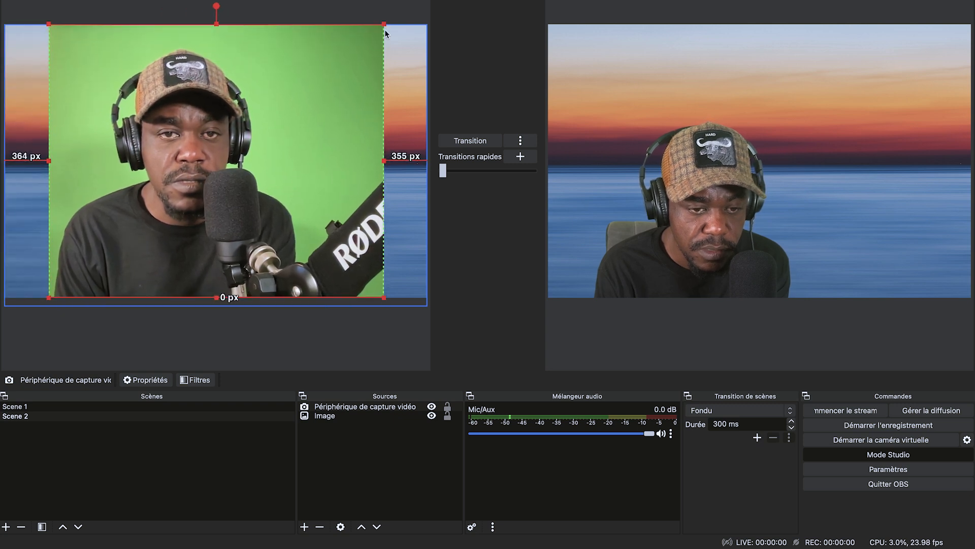
drag(384, 25, 297, 133)
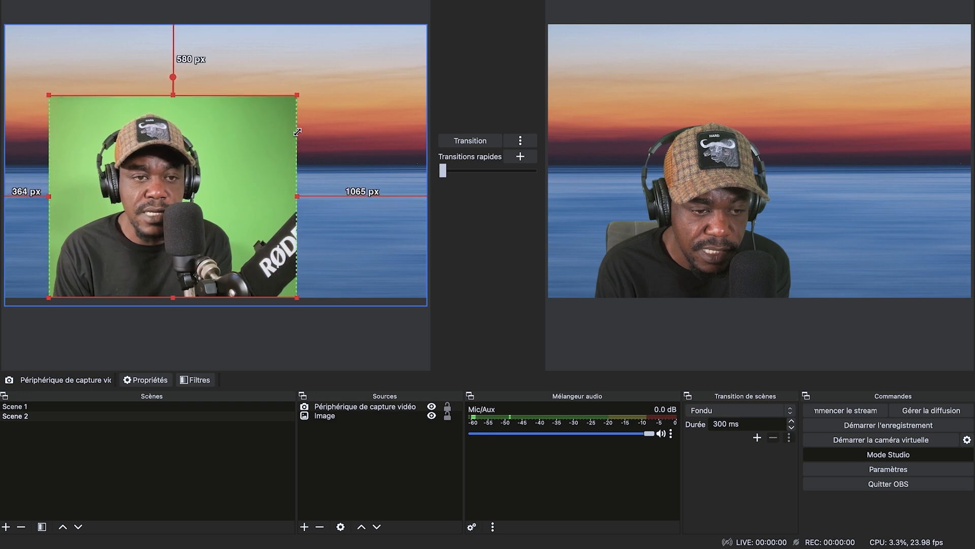
drag(242, 202, 371, 204)
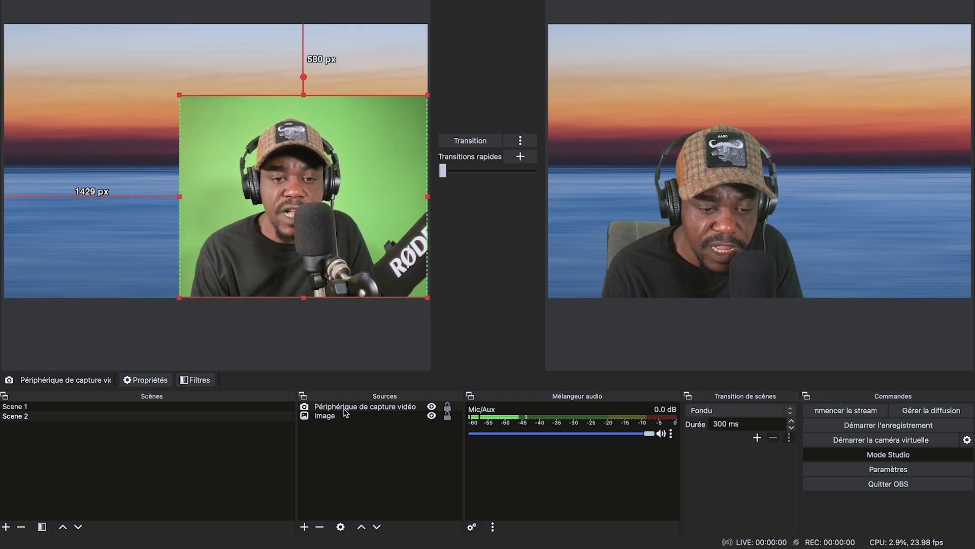
Add an "Incrustation par chrominance (Chroma Key)" effect filter with its default name to the FaceTime camera source, and deselect the source
click(326, 407)
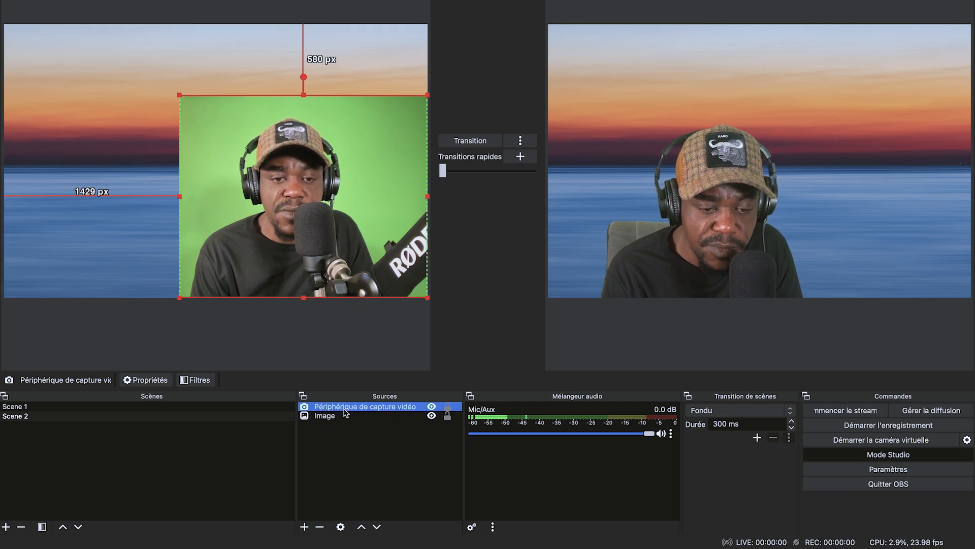
right_click(396, 409)
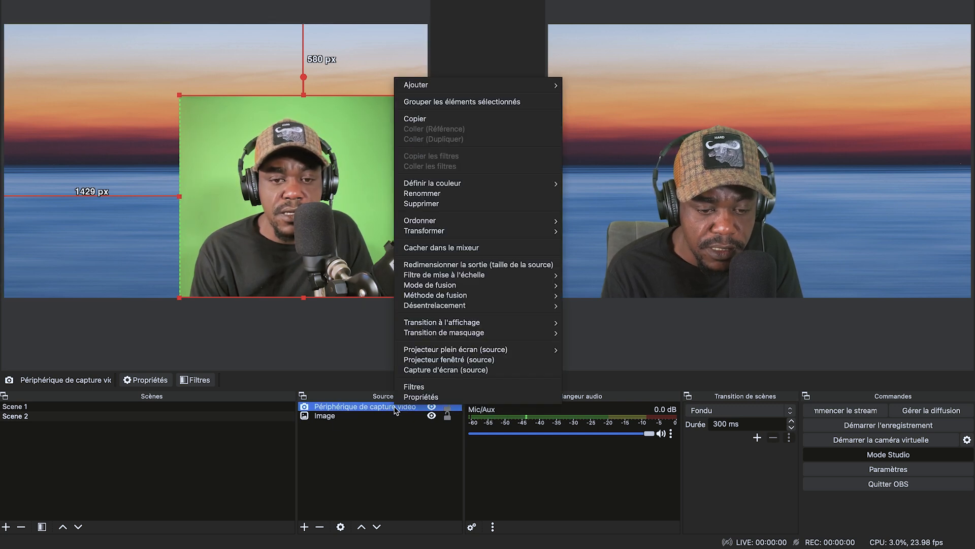
click(440, 387)
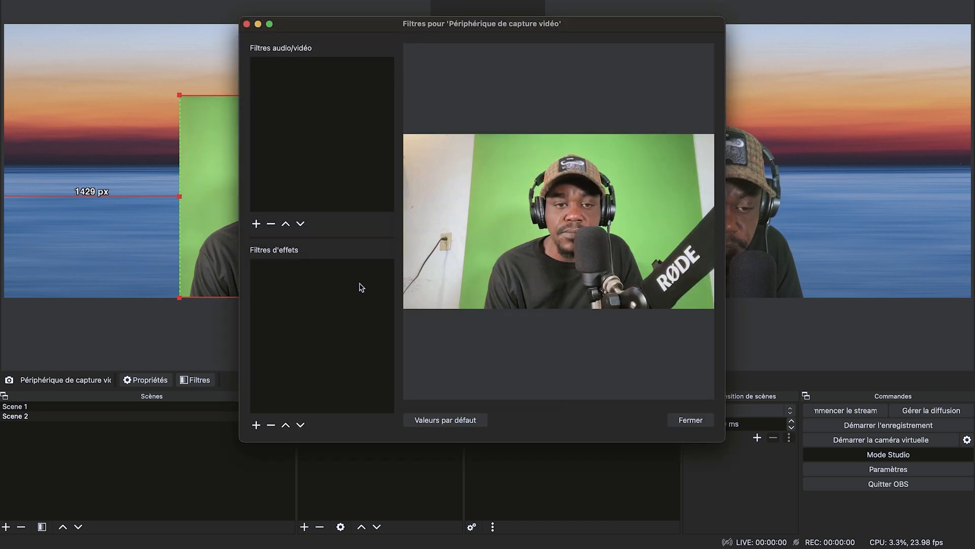
click(256, 425)
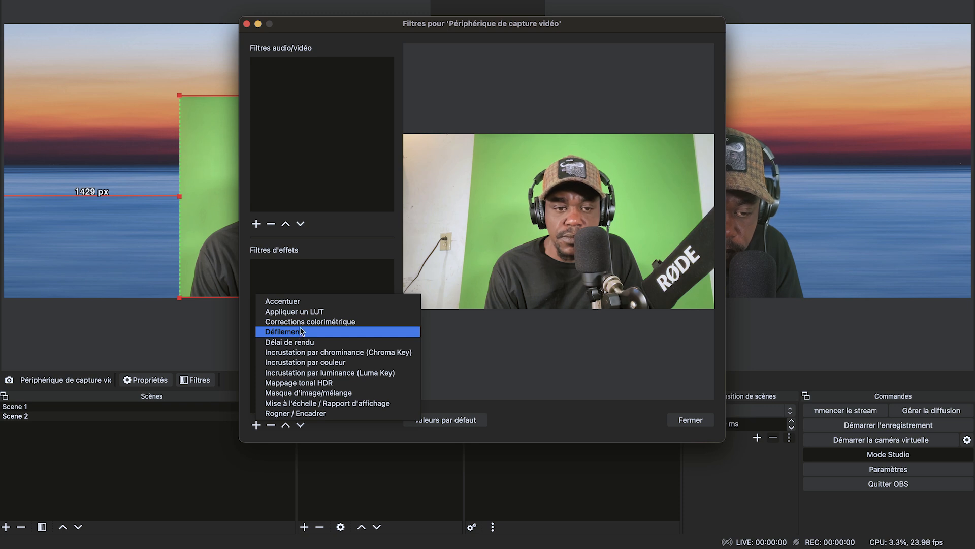
click(315, 353)
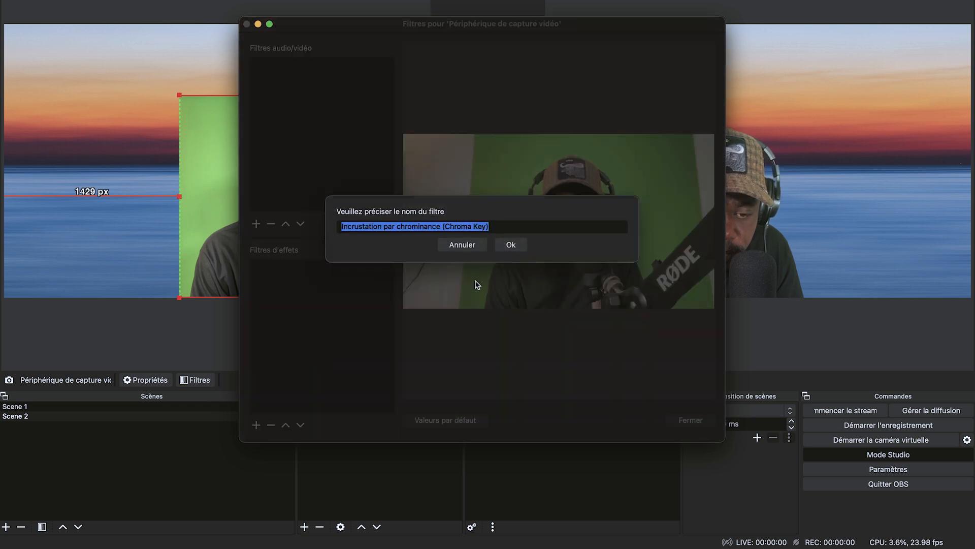
click(510, 244)
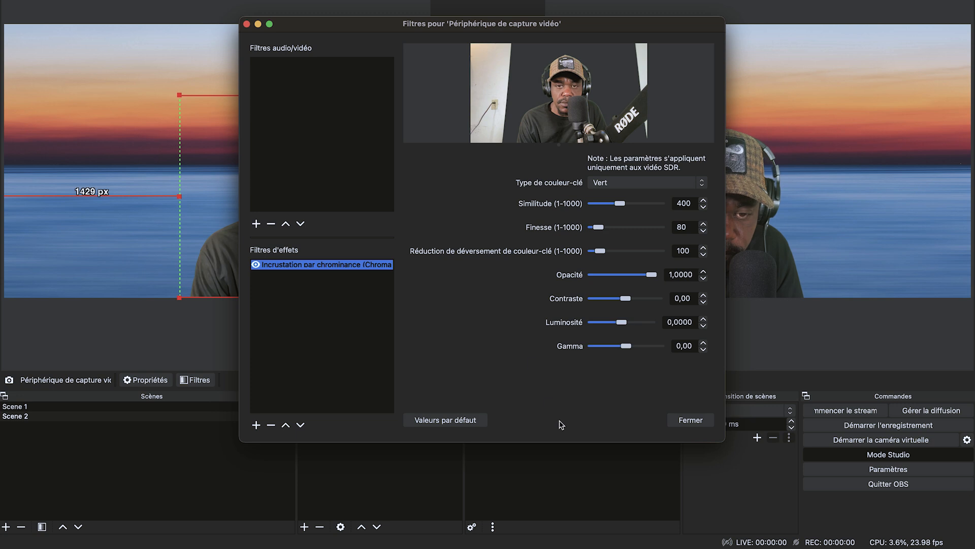
click(686, 420)
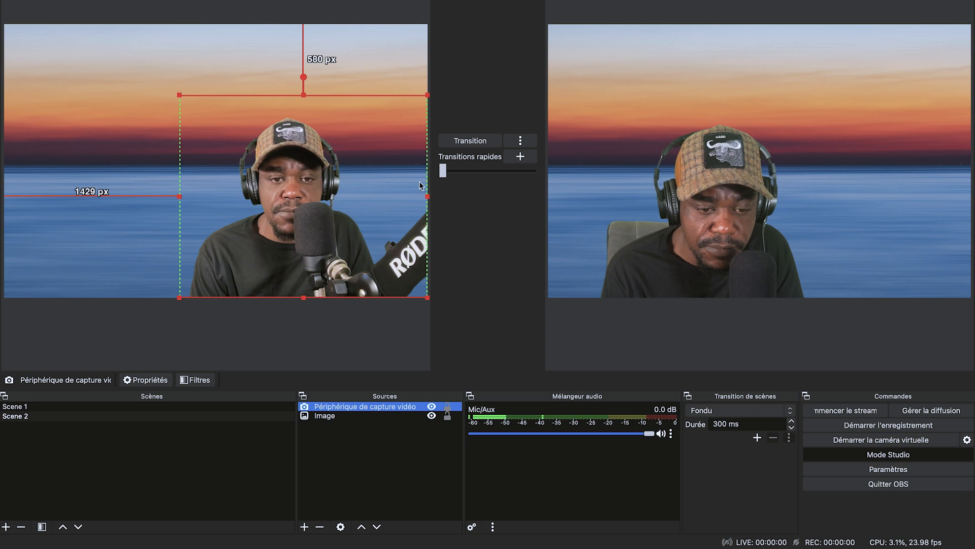
click(353, 339)
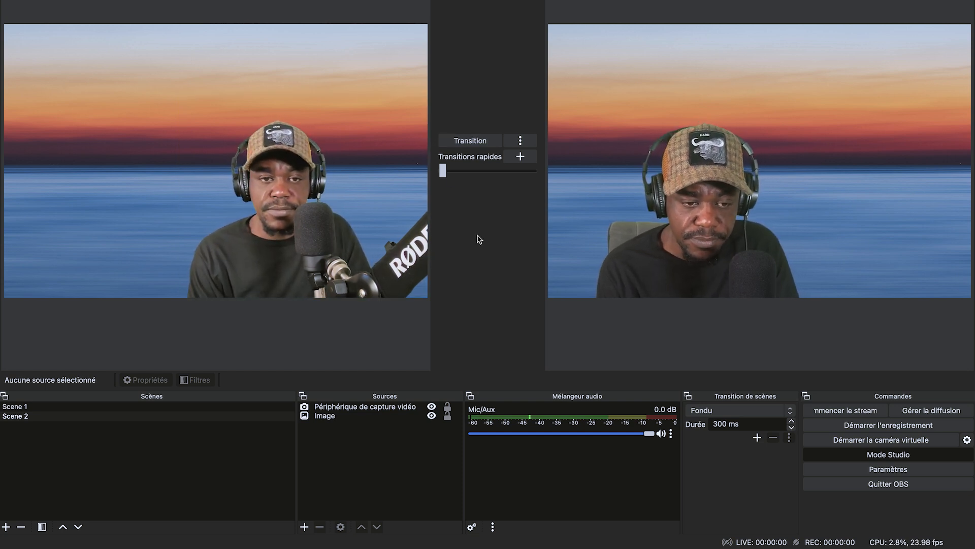
Shrink the keyed camera source slightly within its corner, to about 671 px from the top and 1540 px from the left edge
click(284, 203)
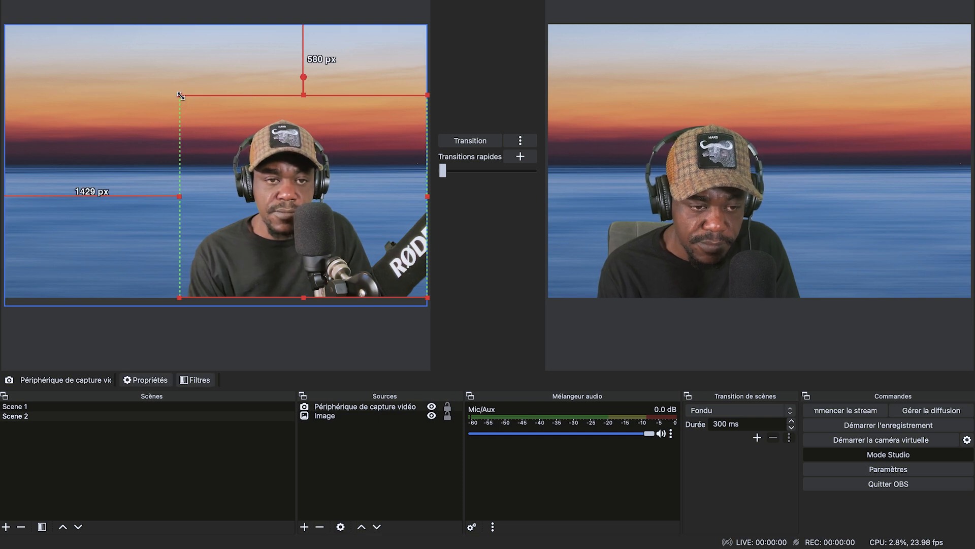
drag(180, 95, 194, 105)
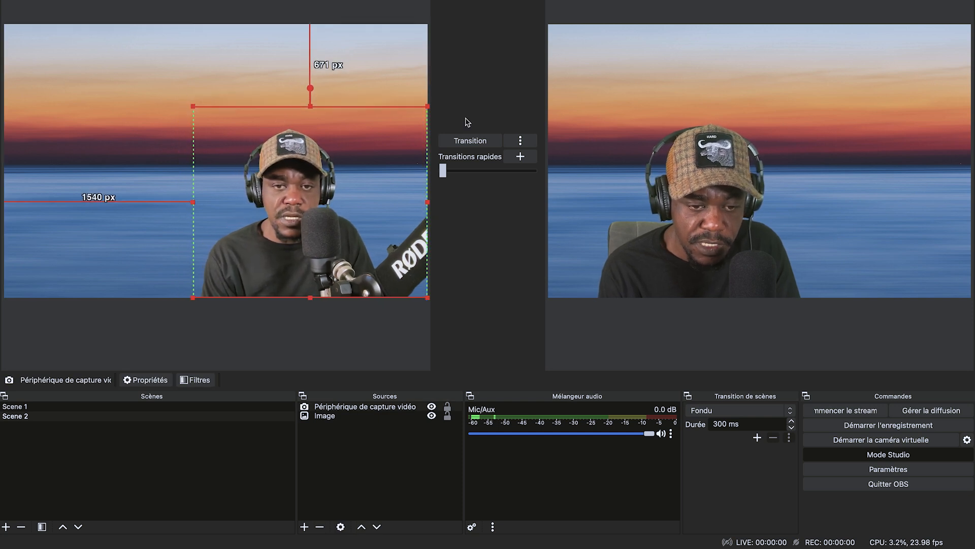
click(396, 353)
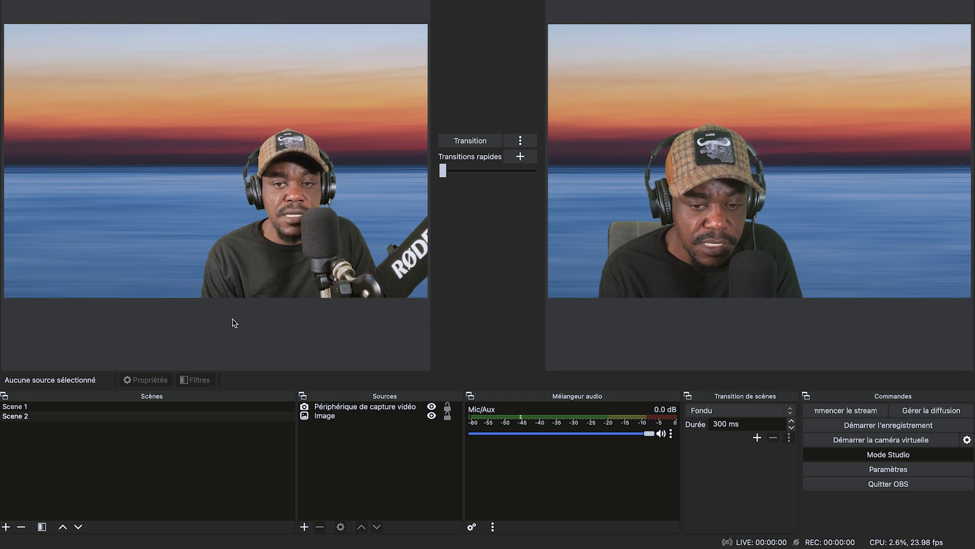
Check Scene 1 against Scene 2, and duplicate Scene 2 under the name "Scene 3"
click(52, 407)
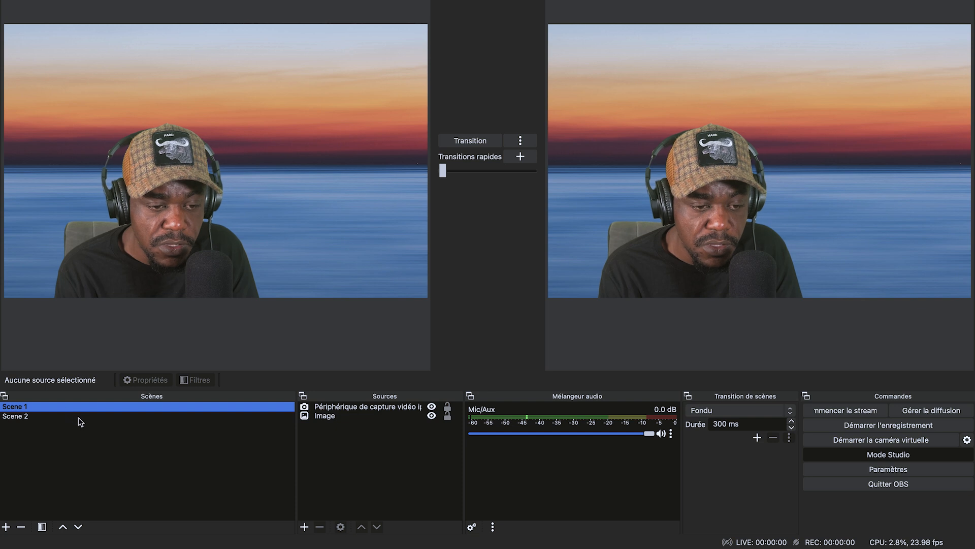
click(39, 417)
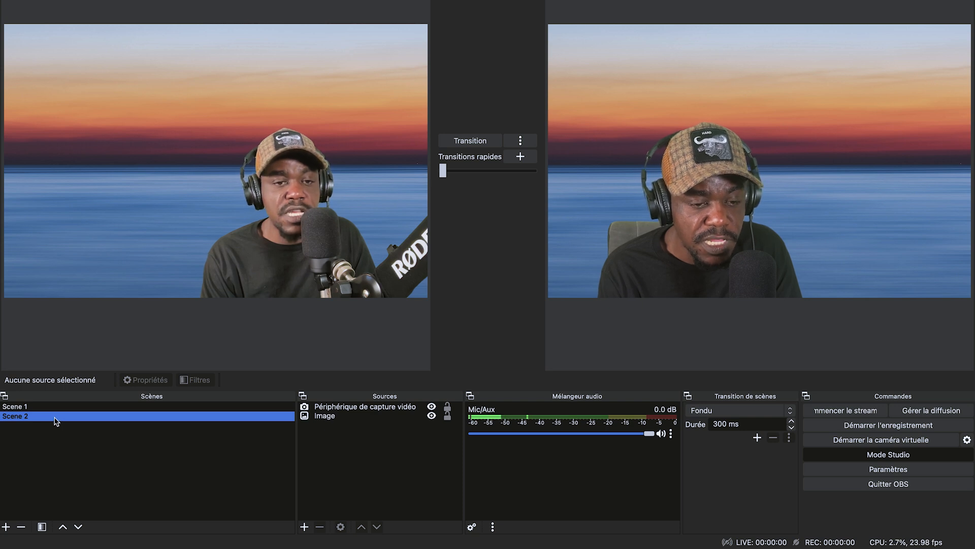
click(6, 527)
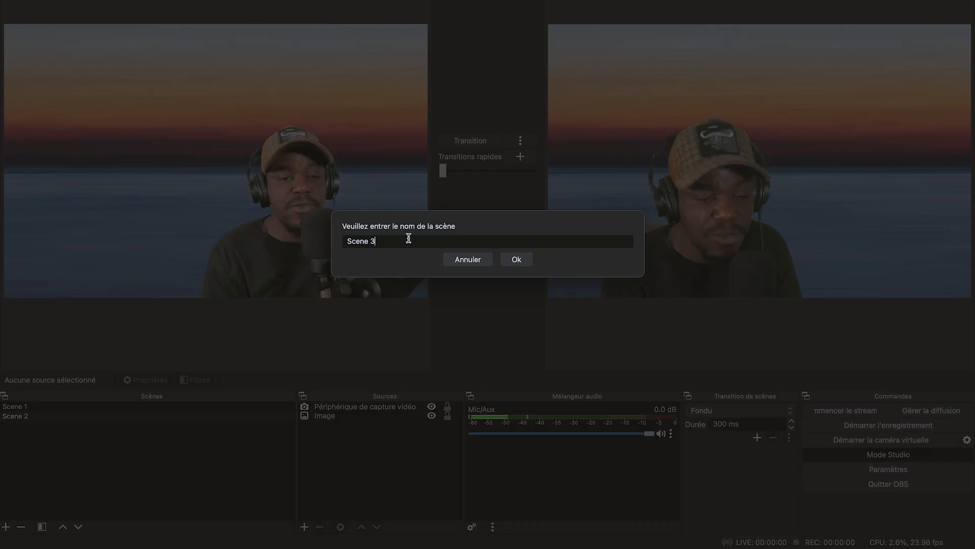
click(516, 259)
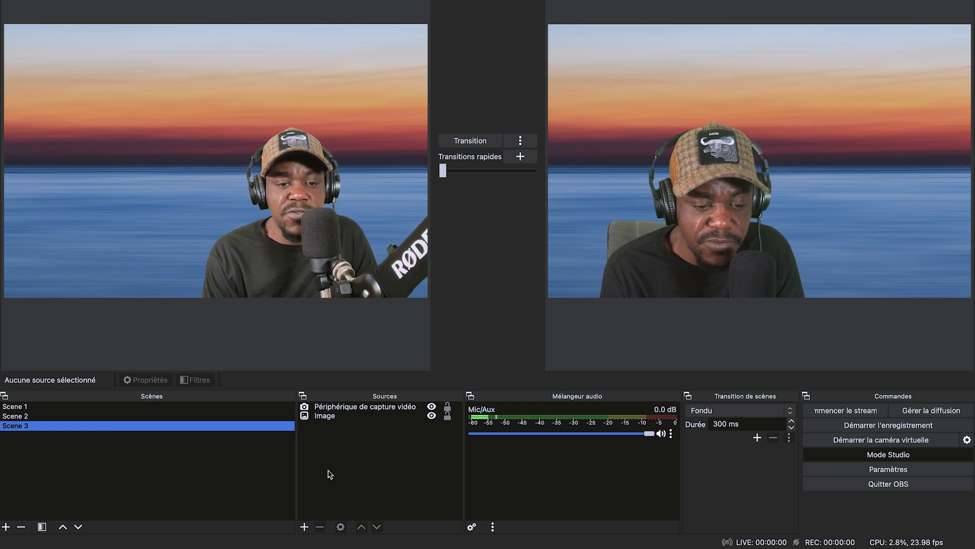
Add the existing source "Périphérique de capture vidéo iphone" to Scene 3, keeping it visible
click(304, 527)
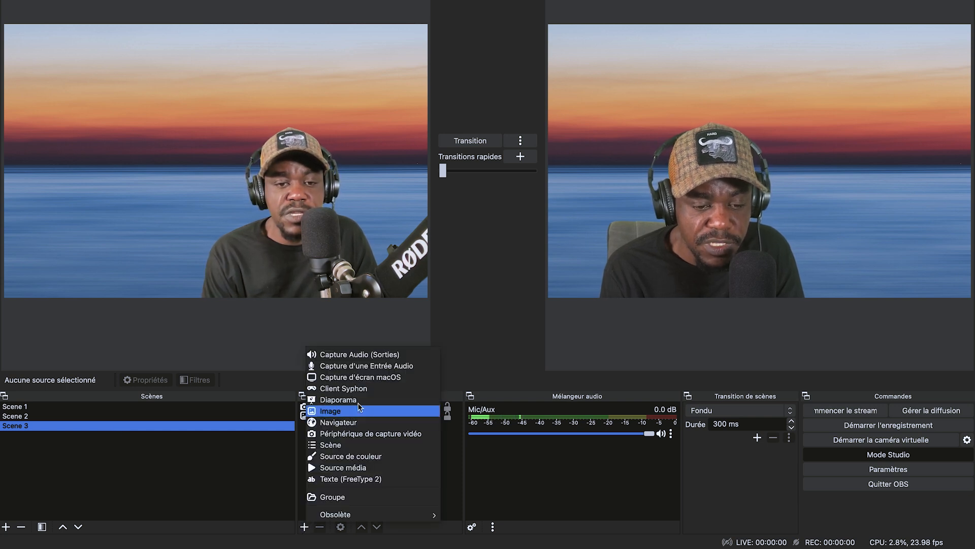
click(360, 434)
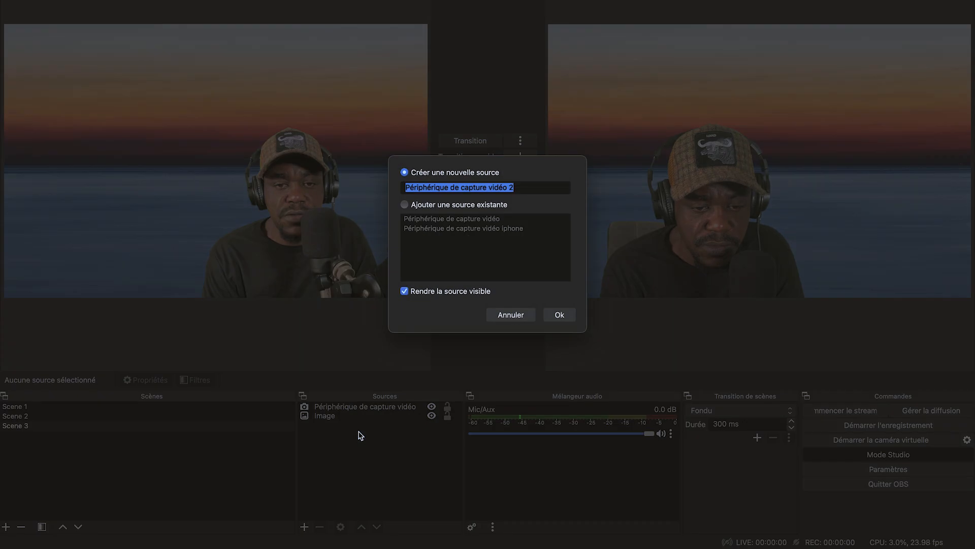
click(405, 204)
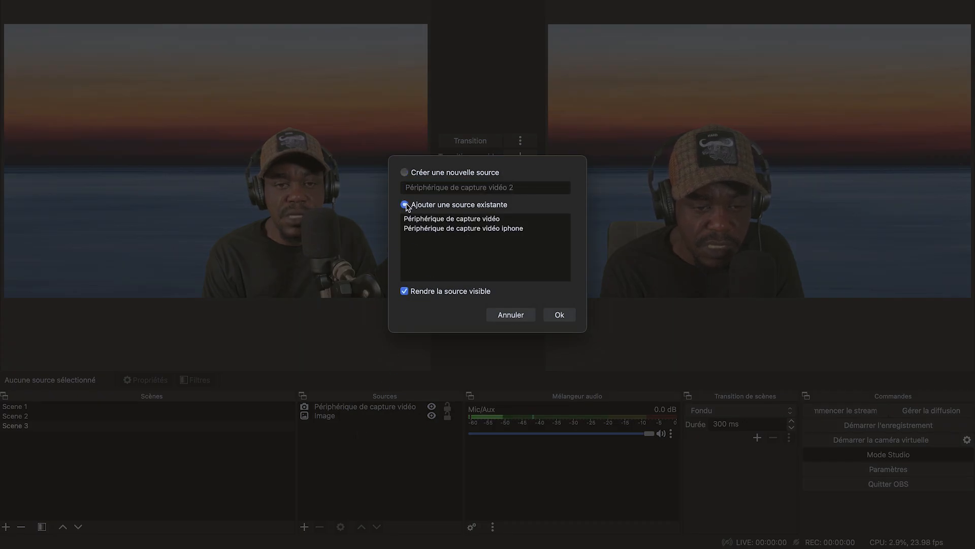
click(465, 229)
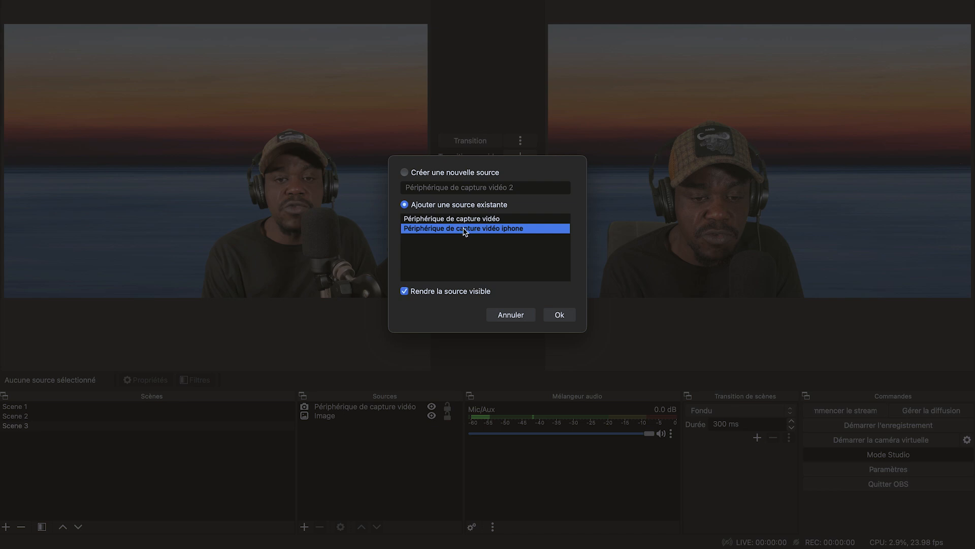
click(560, 315)
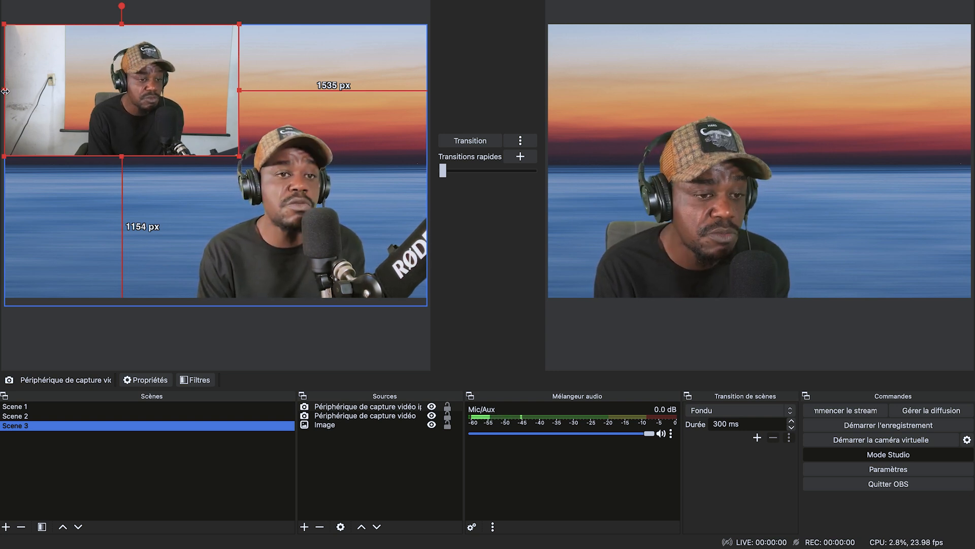
Crop the iPhone camera source on its left, bottom and right sides to cut away the surroundings of the green screen
drag(4, 91, 69, 87)
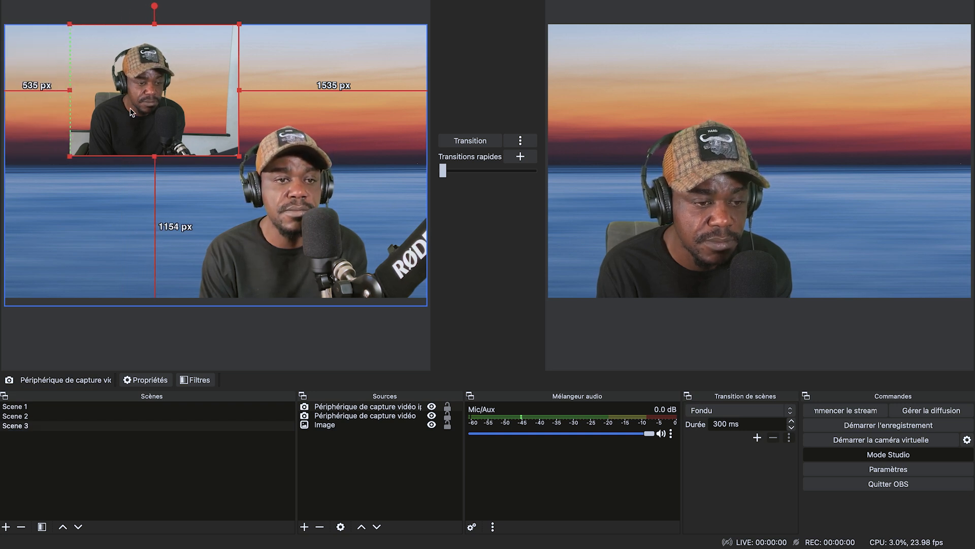
drag(154, 157, 154, 132)
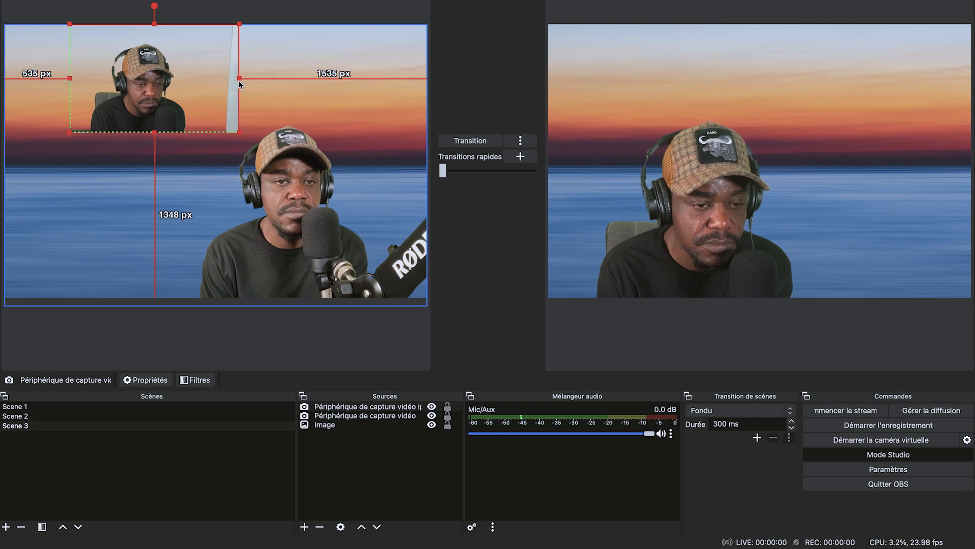
drag(240, 81, 222, 84)
Enlarge the iPhone camera in the canvas's lower-left corner, about 706 px from the top, and shift the other camera to about 1946 px from the left edge
drag(165, 94, 118, 245)
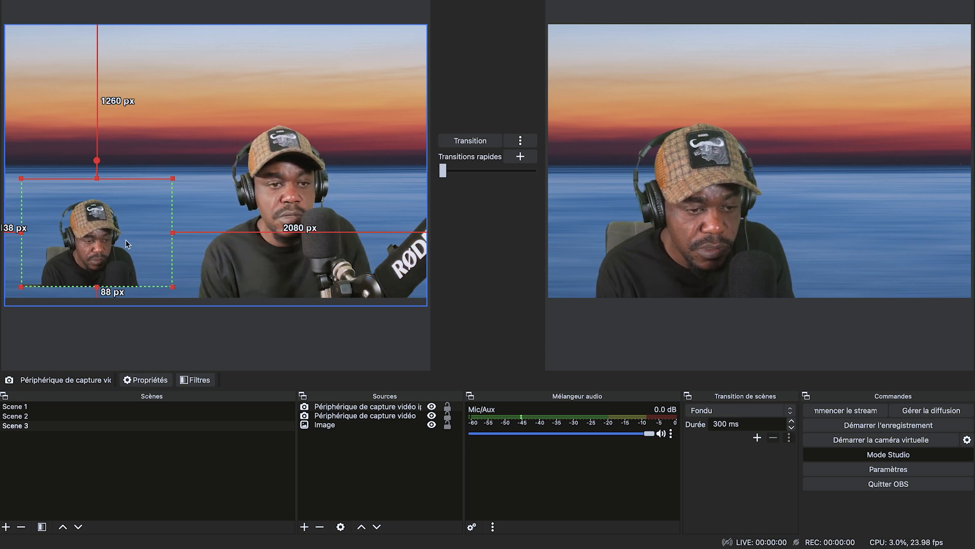
drag(172, 178, 244, 96)
drag(134, 240, 74, 250)
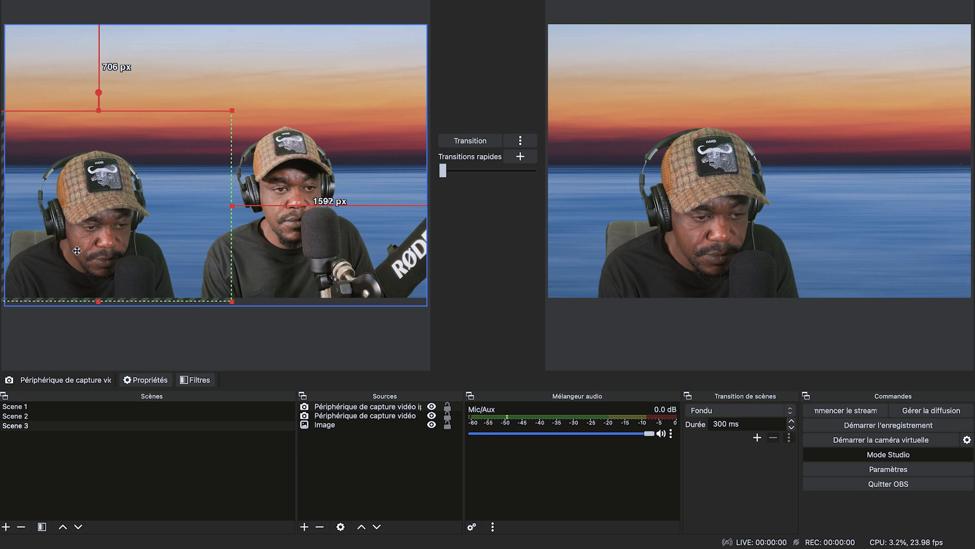
drag(165, 262, 367, 255)
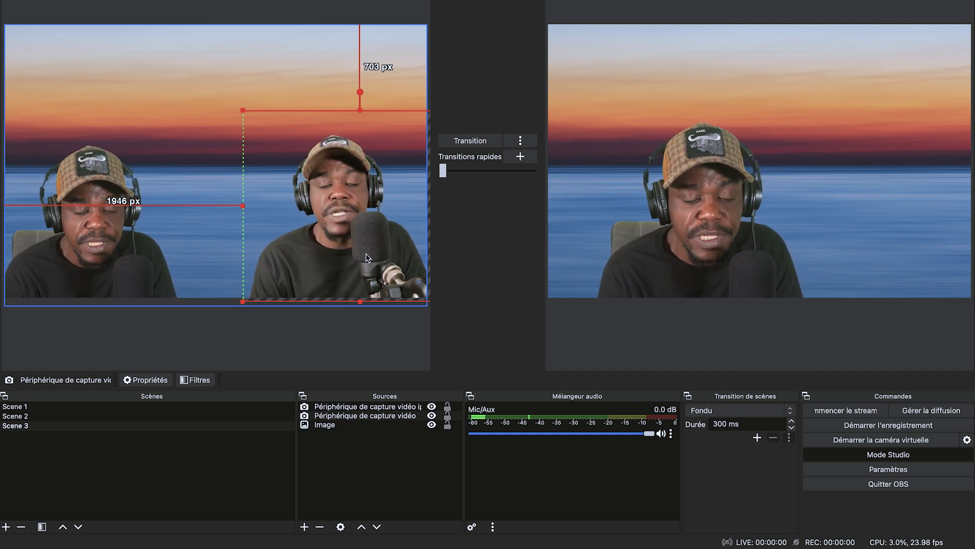
Test the transition to Scene 3, transition back to Scene 1, and compare the two scenes in the preview
click(480, 145)
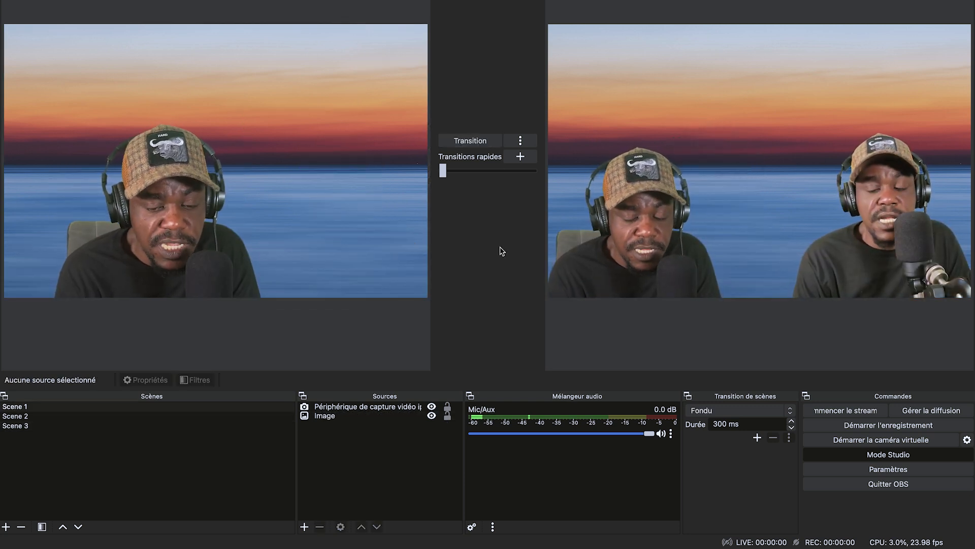
click(76, 407)
click(485, 140)
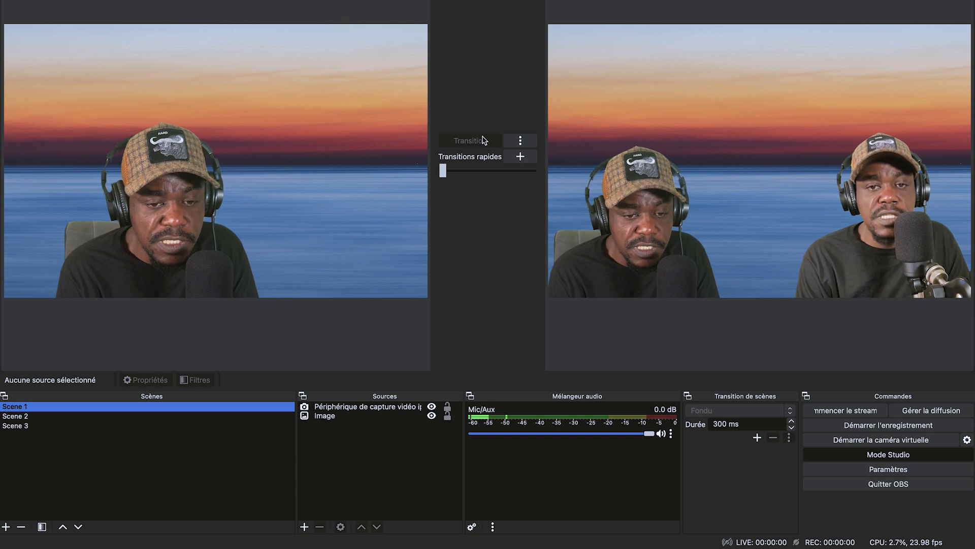
click(16, 425)
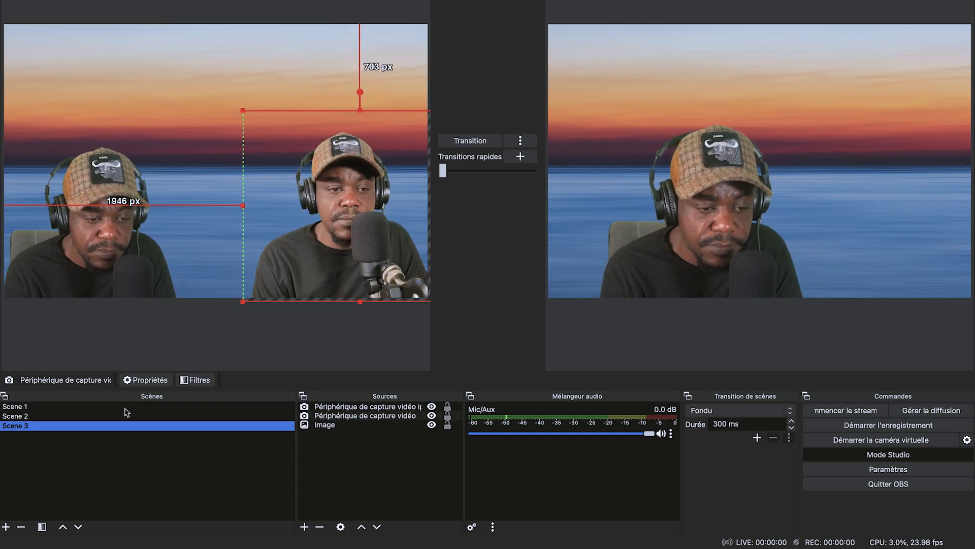
click(108, 407)
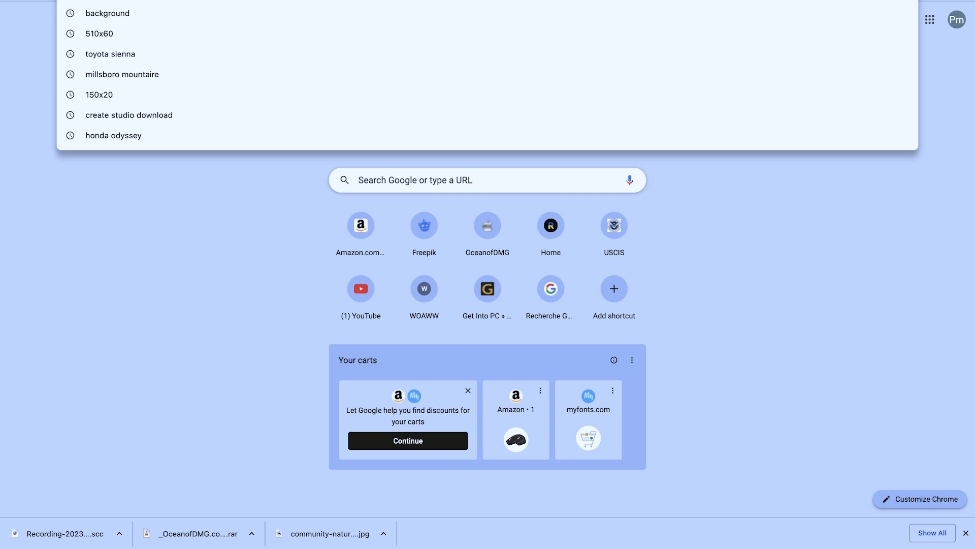
Switch to Chrome and search Google Images for "background news studio"
click(161, 13)
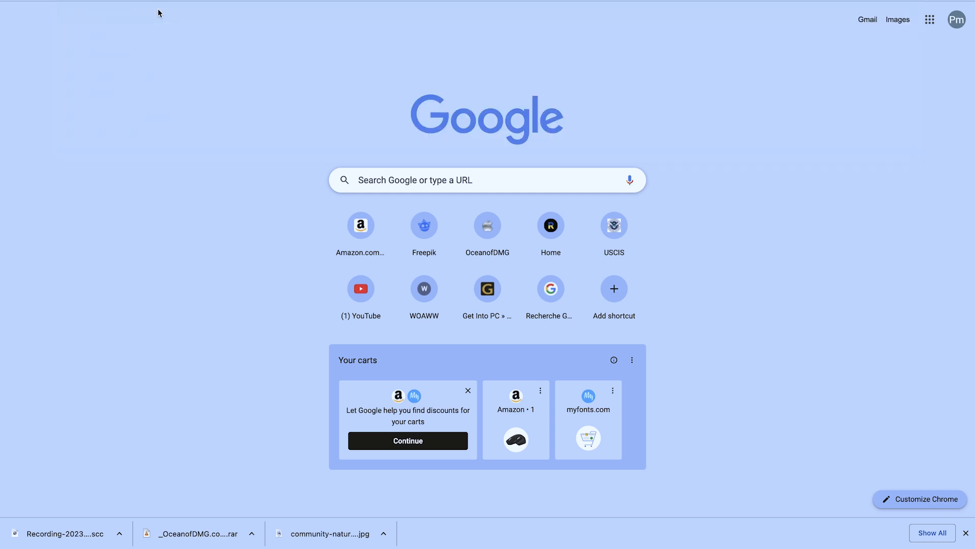
click(199, 26)
text(new)
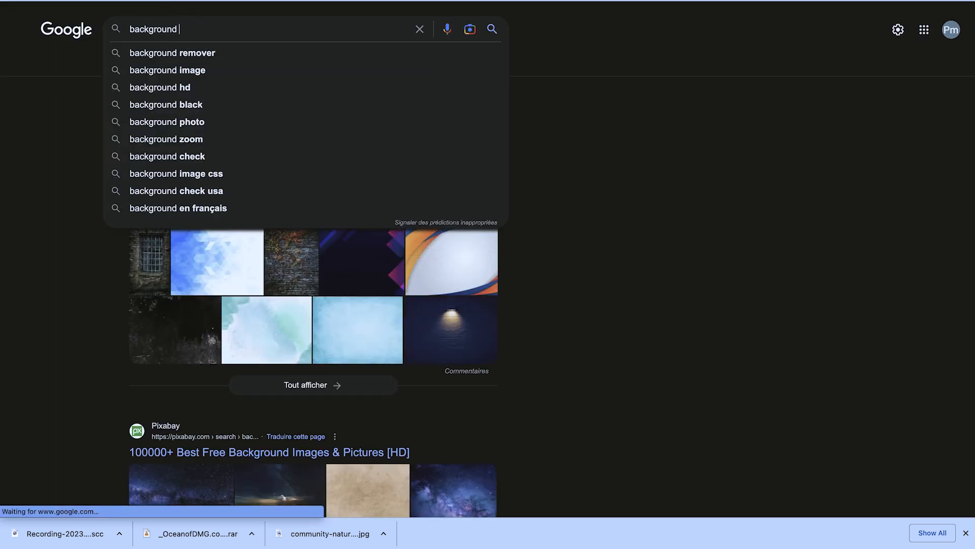
text(s)
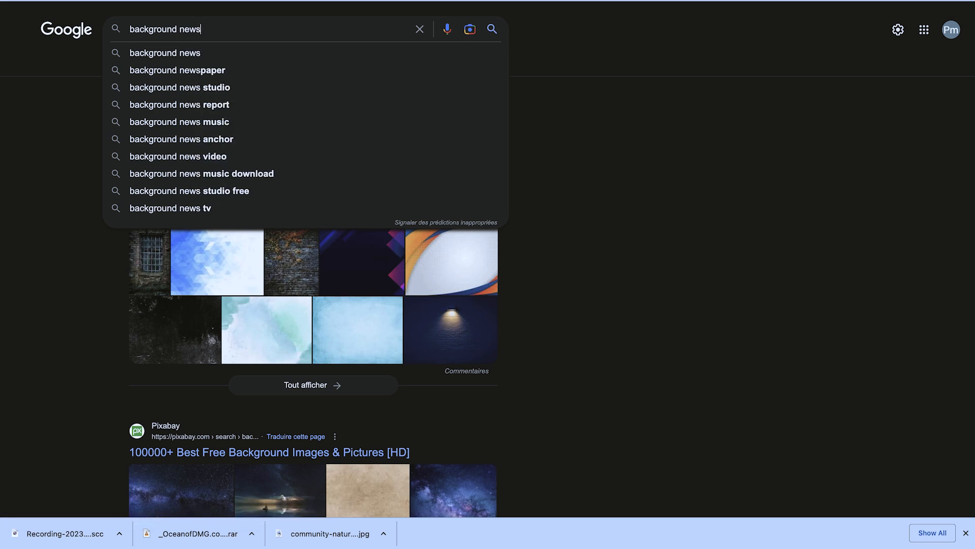
click(173, 88)
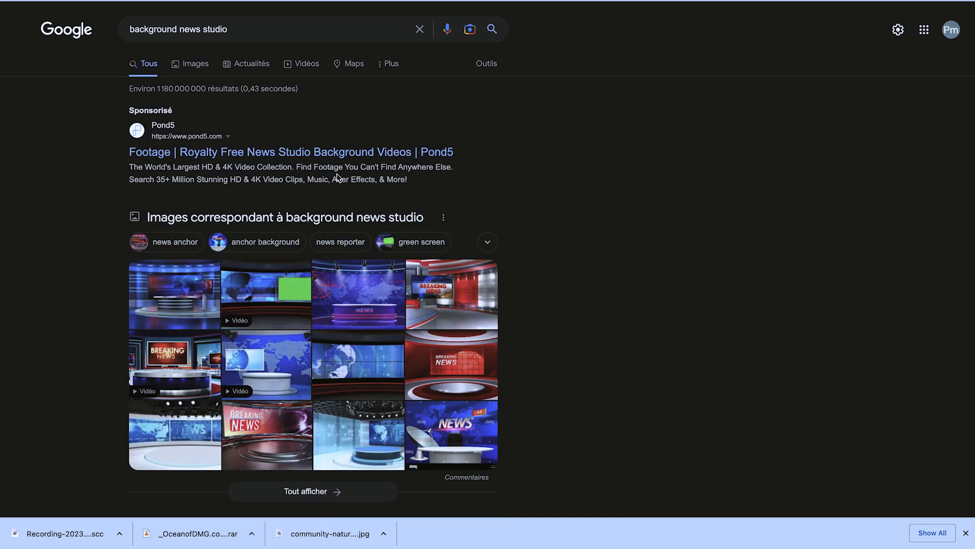
click(198, 64)
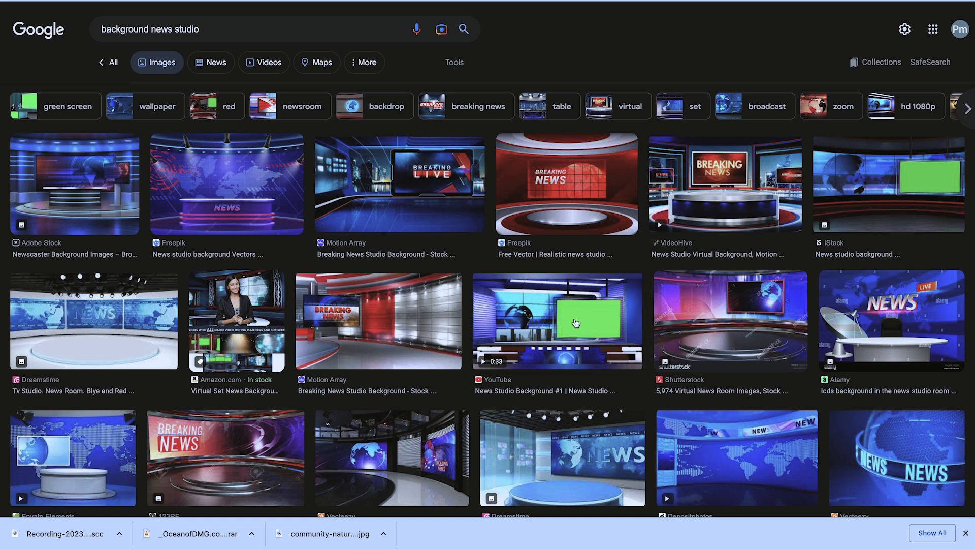
Browse the image results and bring up the iStock news studio background with a green monitor and a world map
scroll(575, 323, down, 2)
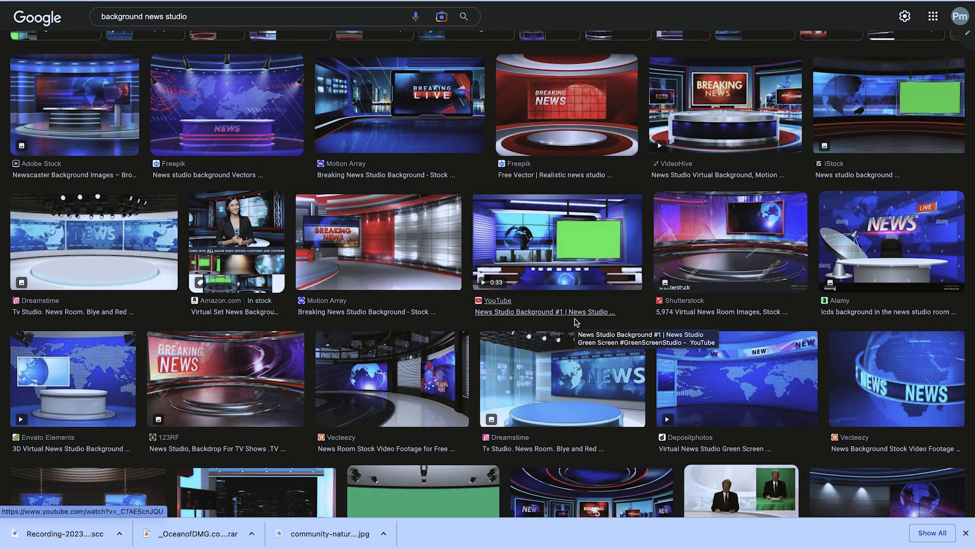
scroll(576, 322, down, 4)
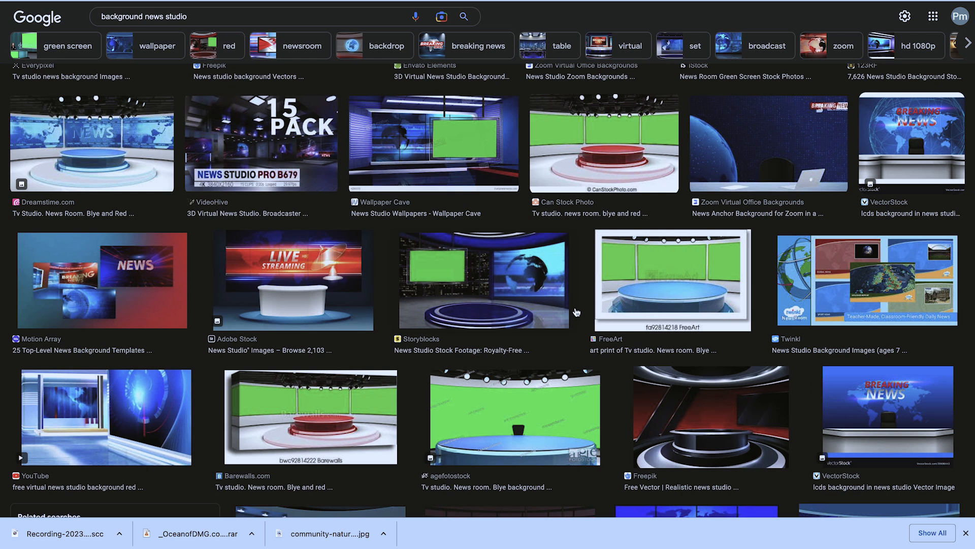
scroll(576, 313, up, 1)
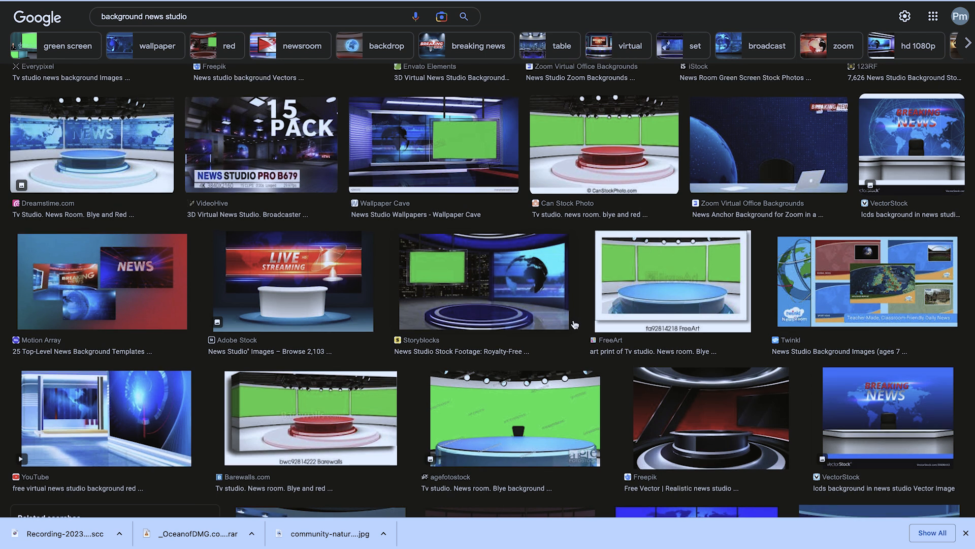
click(510, 283)
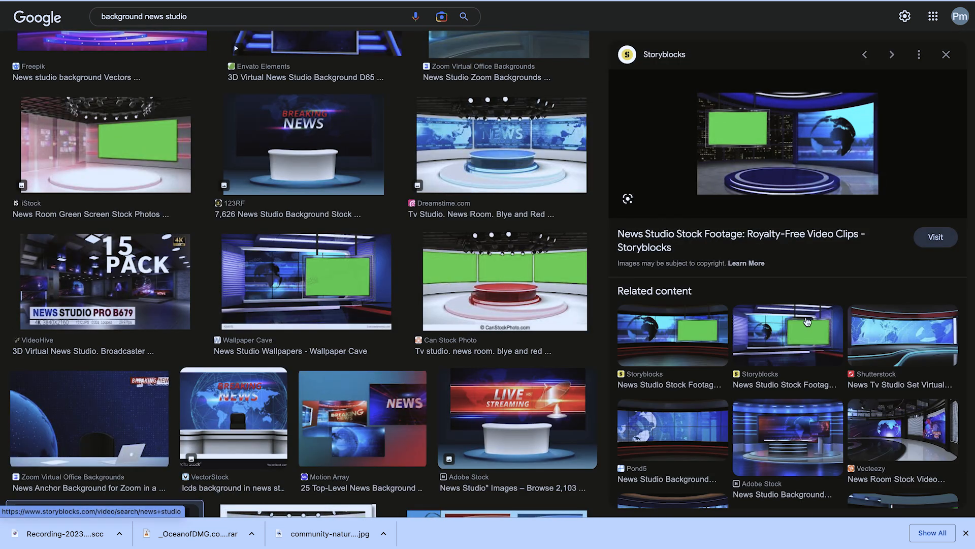
click(796, 343)
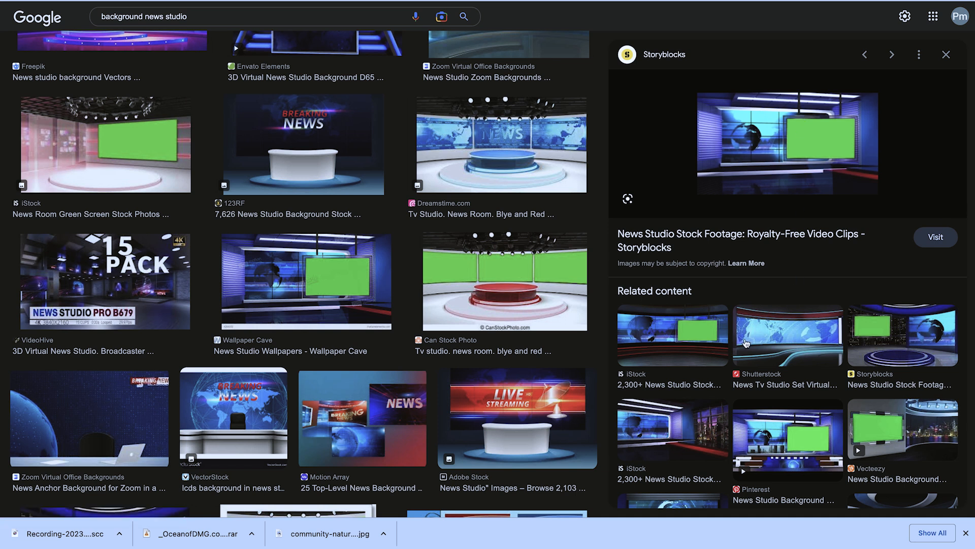
click(702, 330)
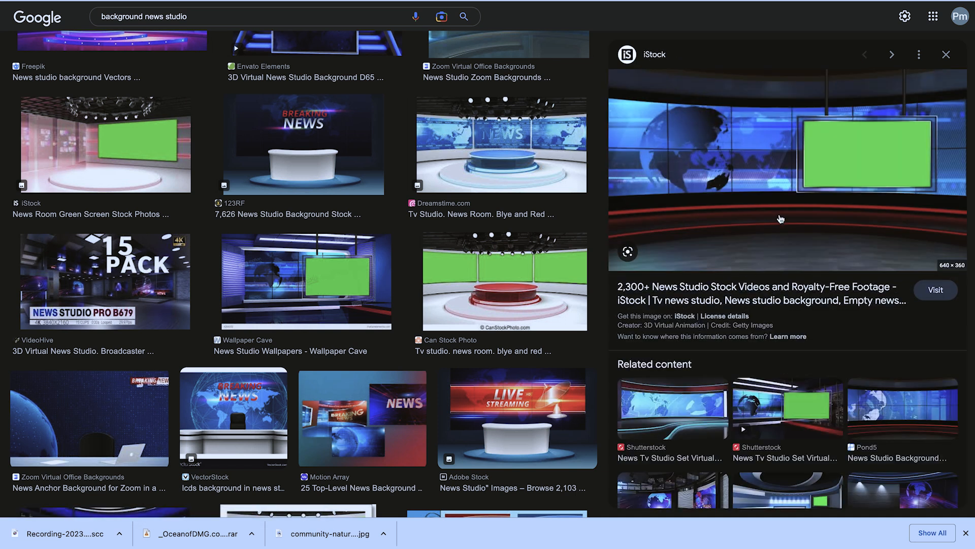
Examine the clip's iStock page for download and purchase options, and return to the image results
click(777, 189)
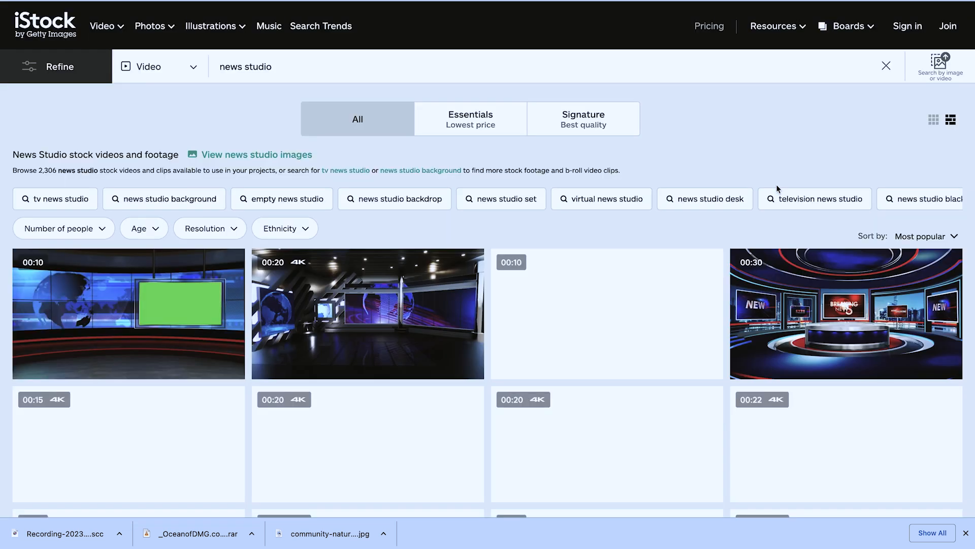
mouse_move(170, 354)
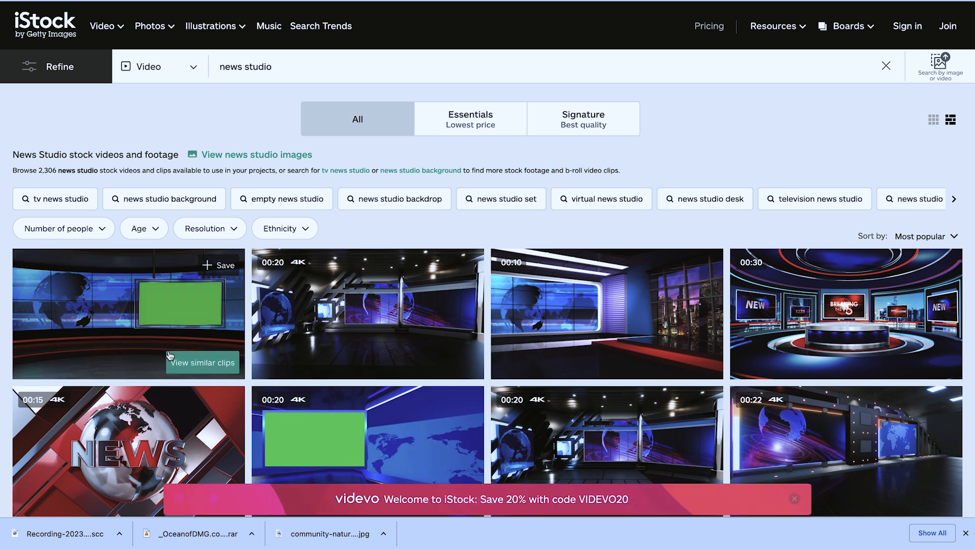
click(147, 313)
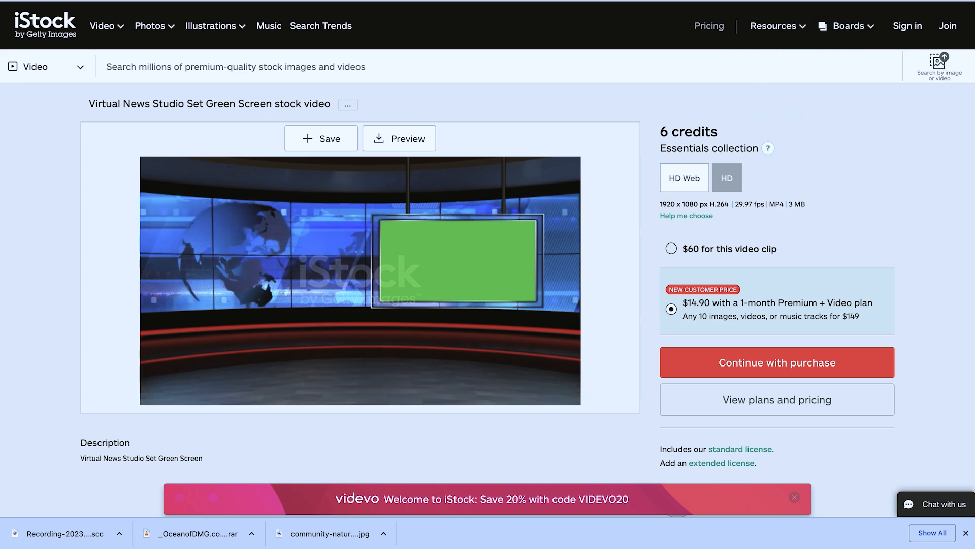
key(super+w)
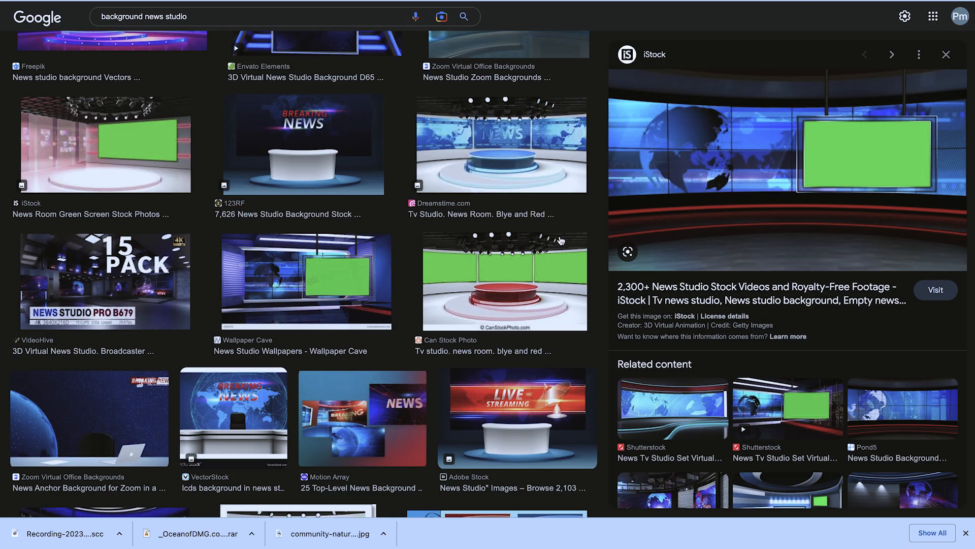
Save the previewed iStock news studio image under its default name in the File location
right_click(807, 177)
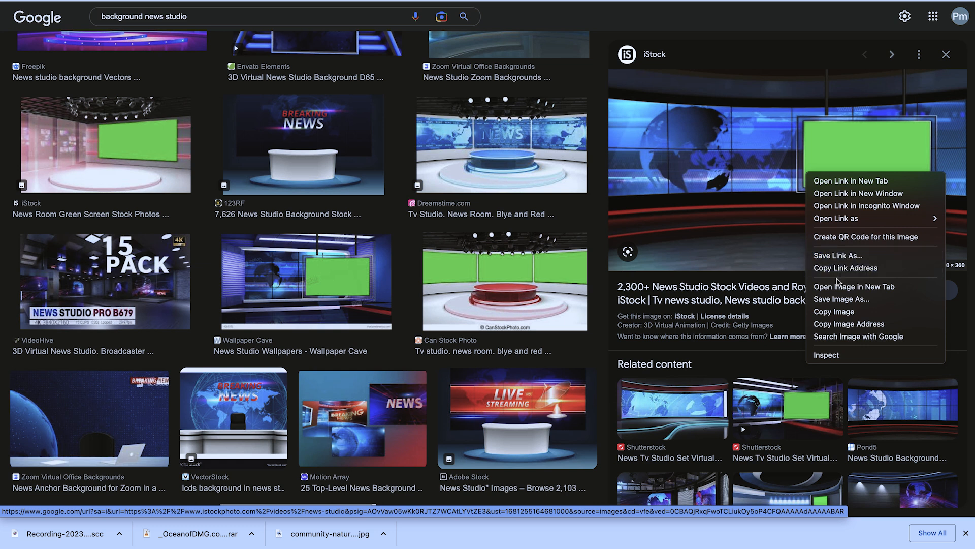
click(835, 301)
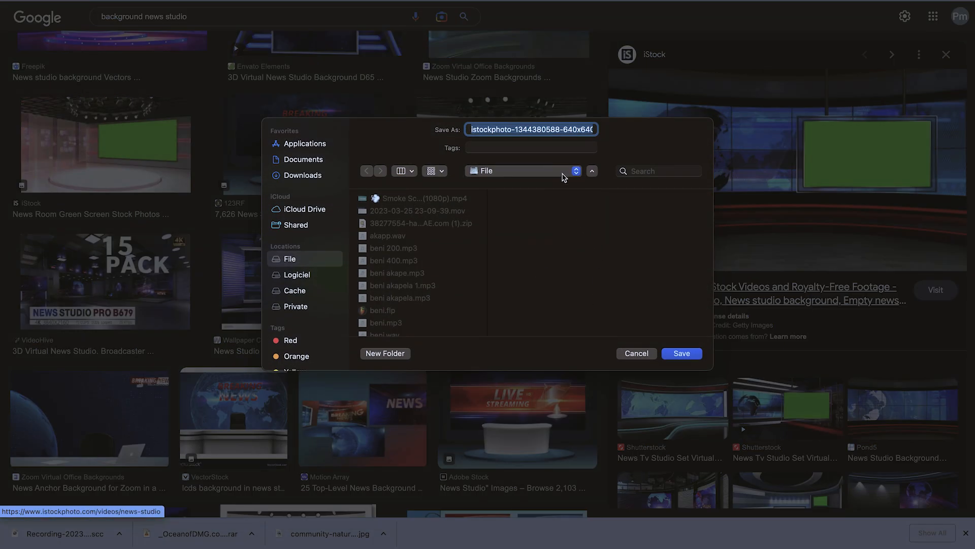
click(682, 354)
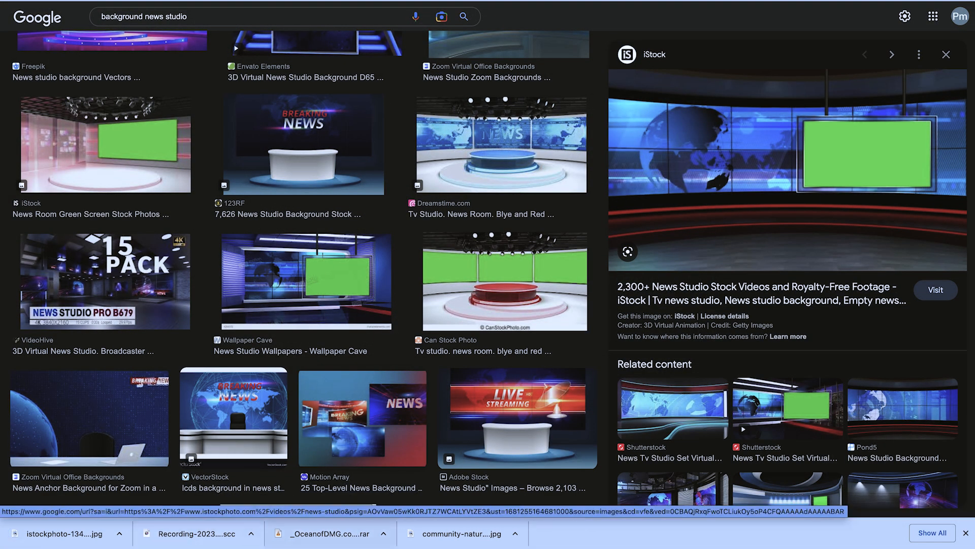
Switch to OBS and add a new Image source to Scene 1 under the default name Image 2
mouse_move(374, 546)
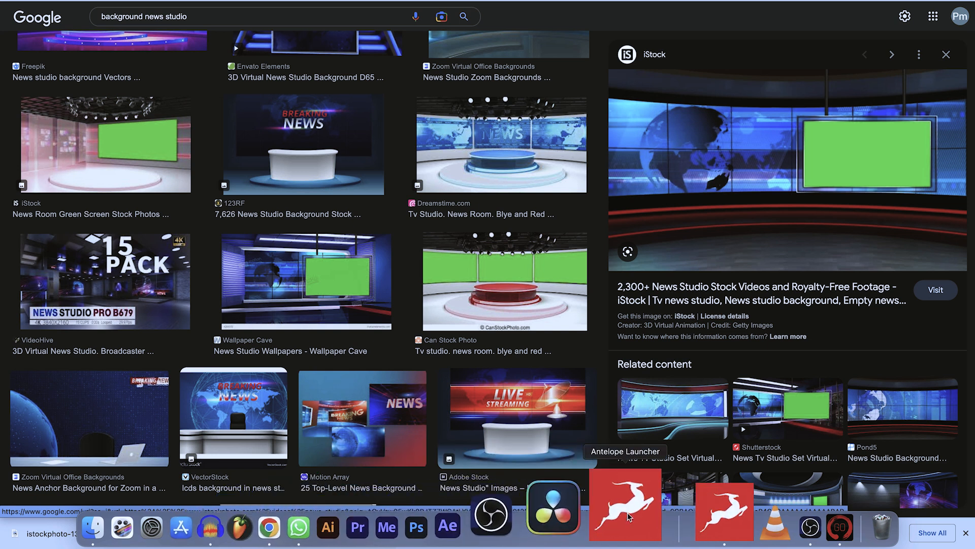
click(810, 527)
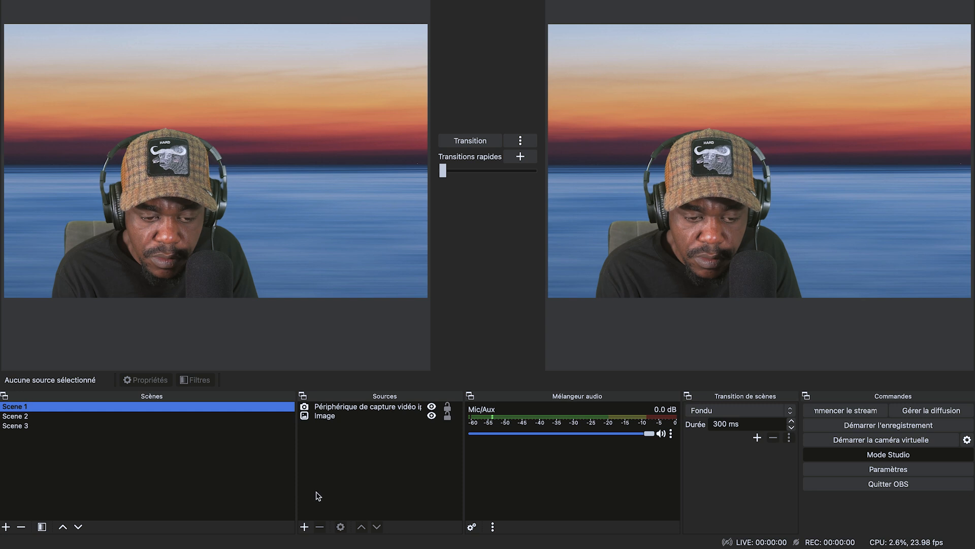
click(304, 526)
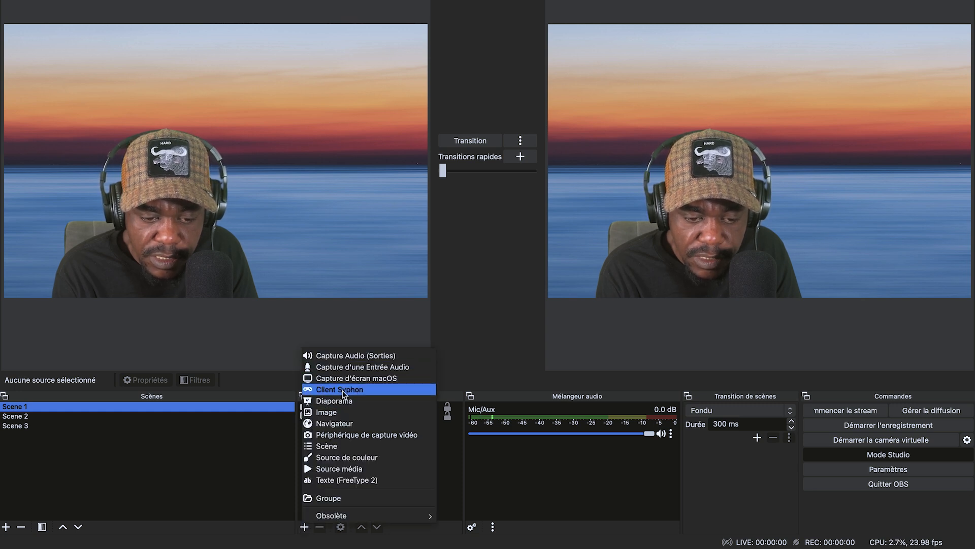
click(342, 413)
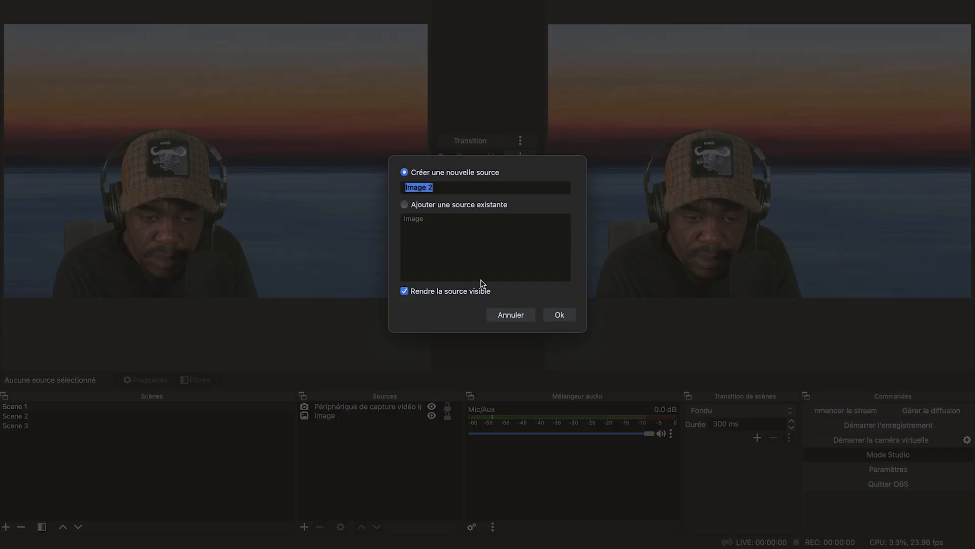
click(560, 315)
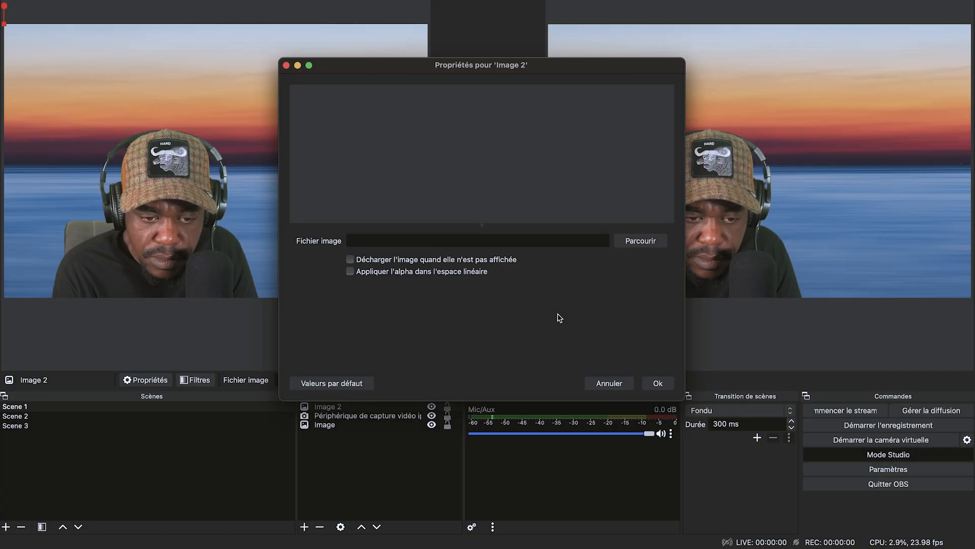
Load the saved iStock news studio JPG from the File drive into the Image 2 source
click(638, 241)
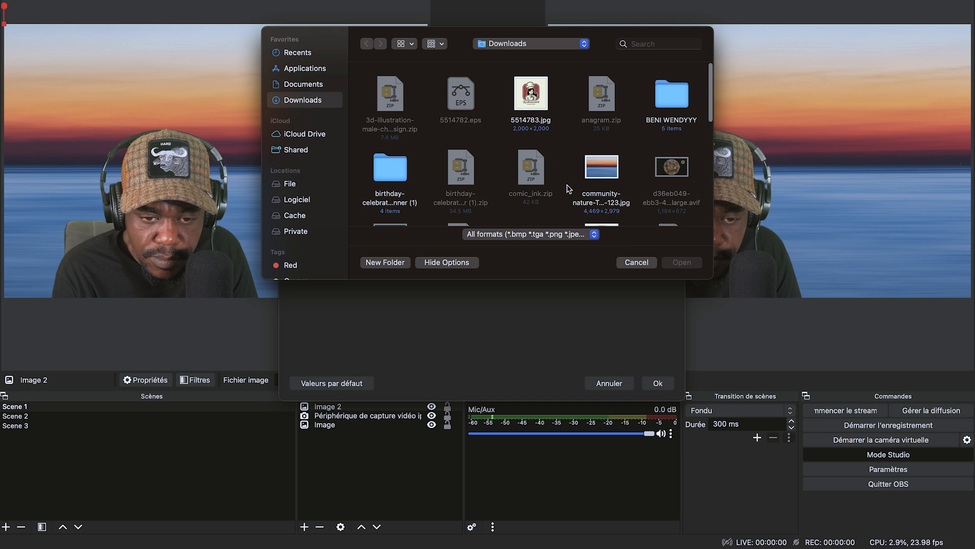
scroll(558, 160, down, 10)
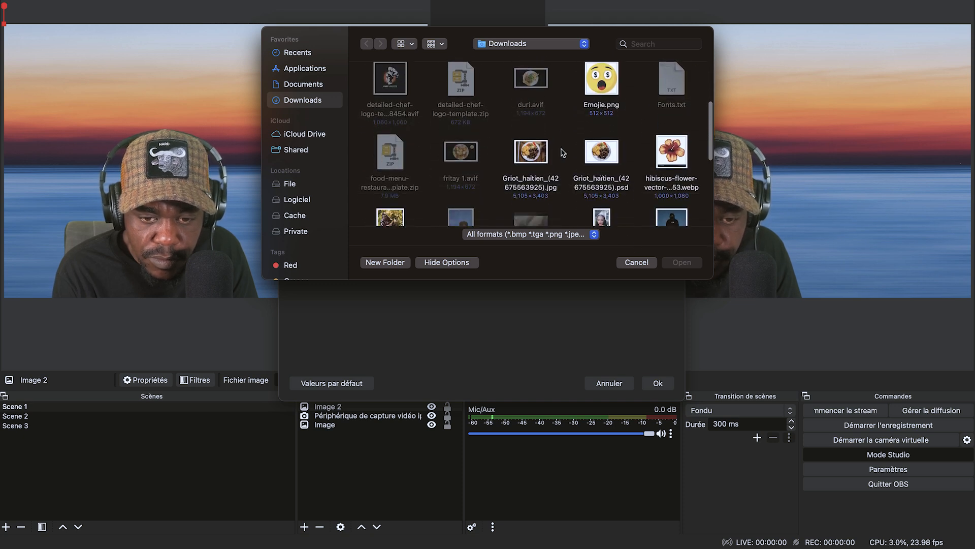
scroll(563, 153, down, 8)
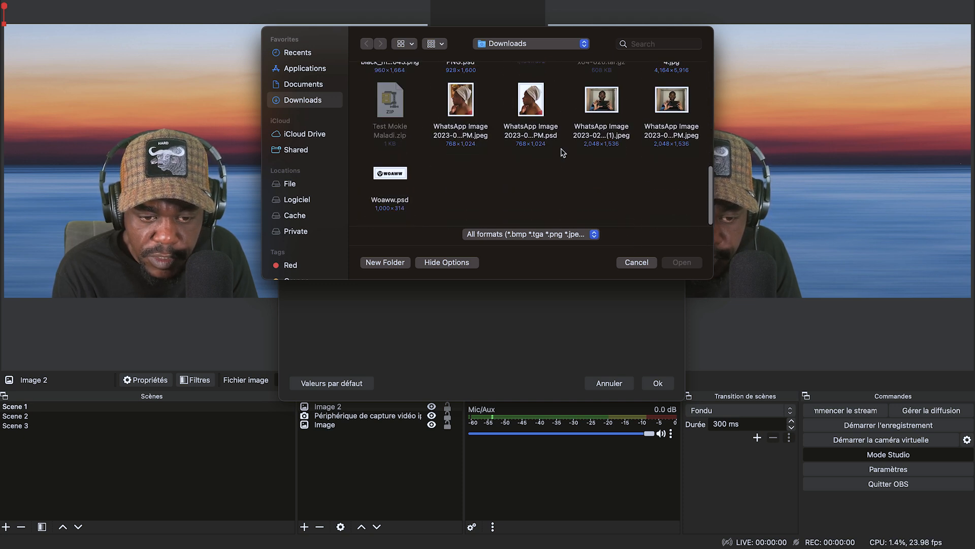
scroll(563, 153, up, 15)
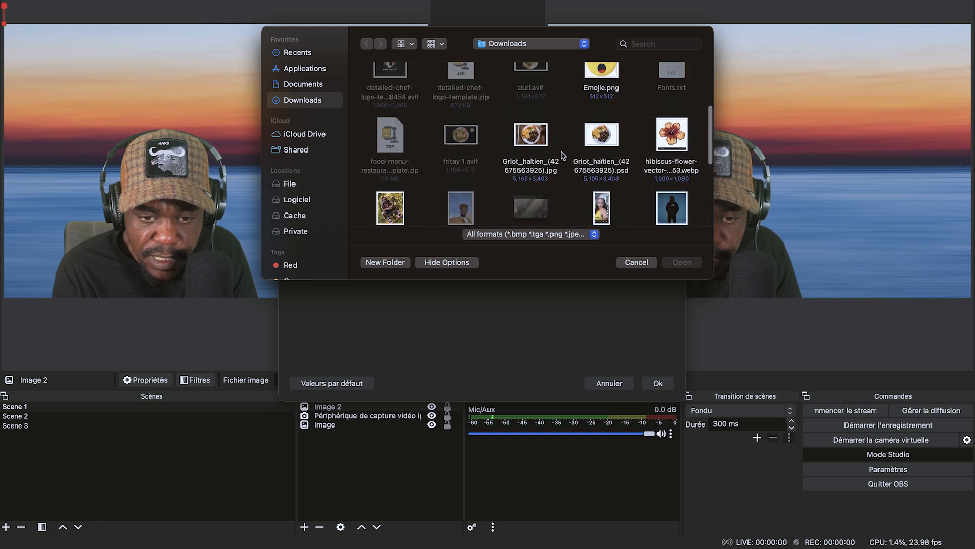
scroll(563, 155, up, 3)
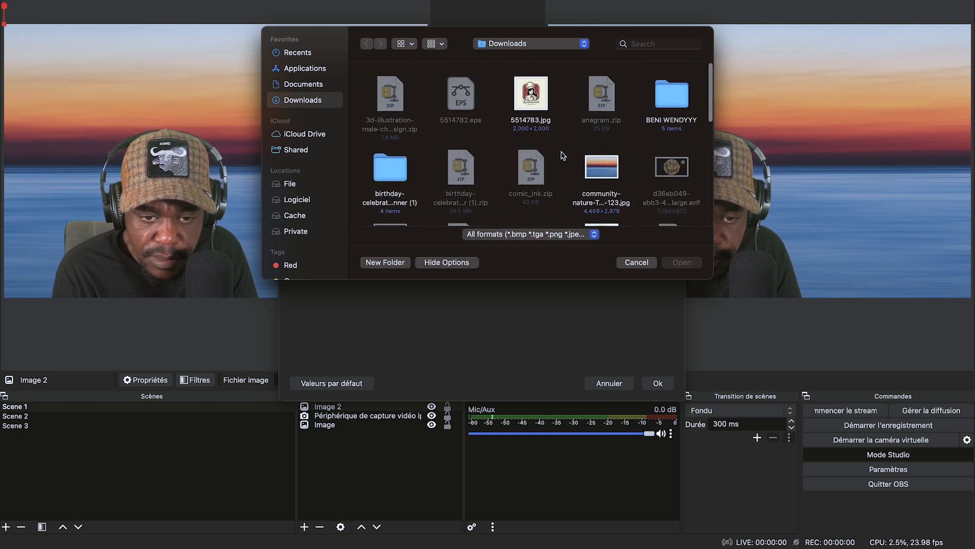
click(299, 185)
scroll(520, 139, down, 10)
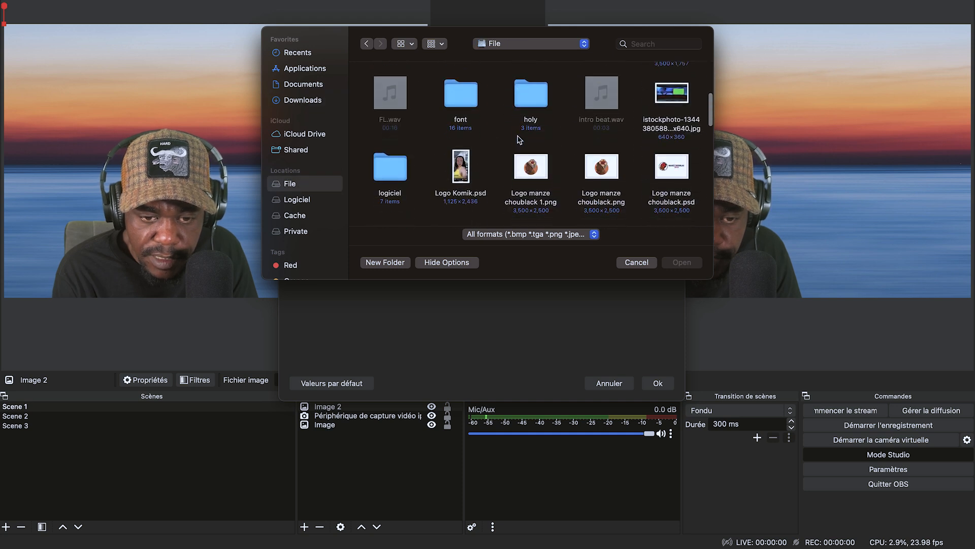
scroll(520, 139, down, 10)
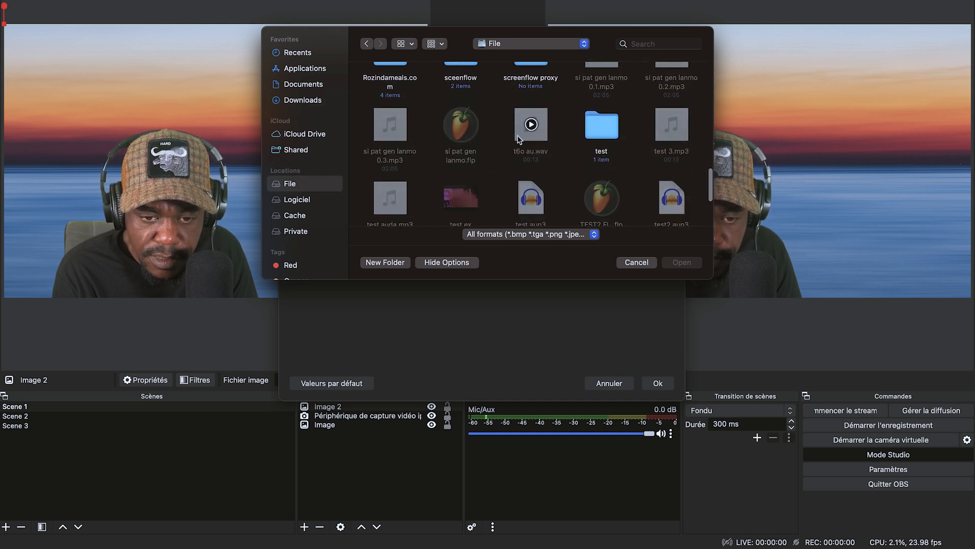
scroll(519, 139, up, 5)
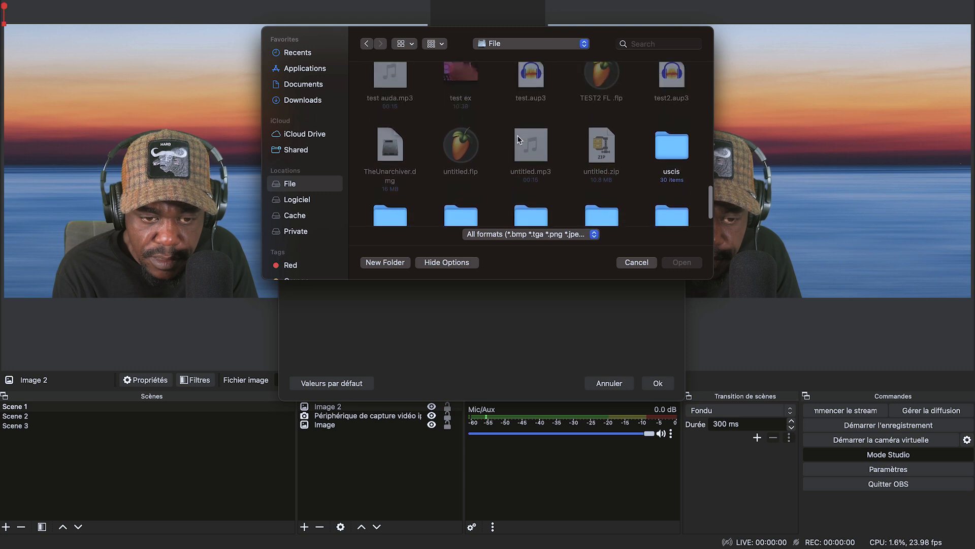
scroll(519, 139, up, 10)
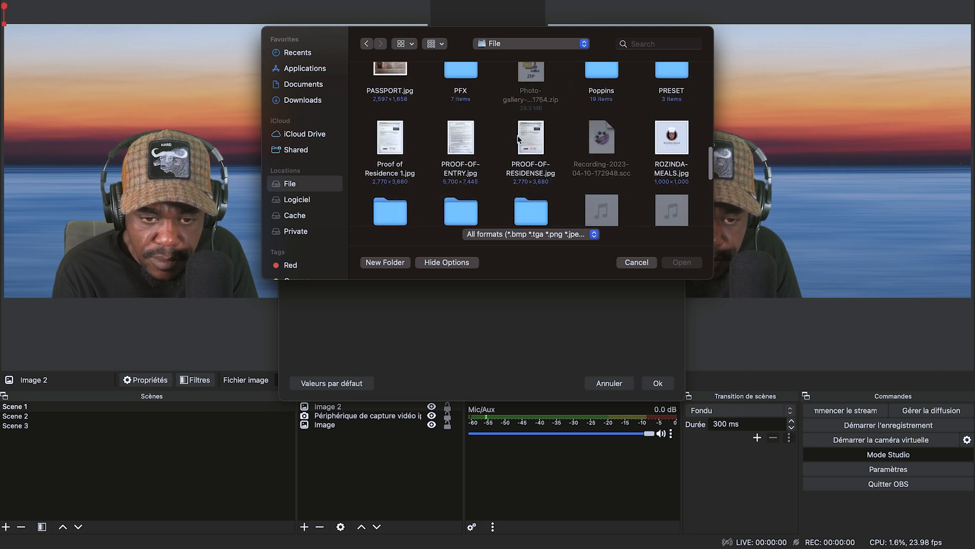
scroll(519, 139, up, 10)
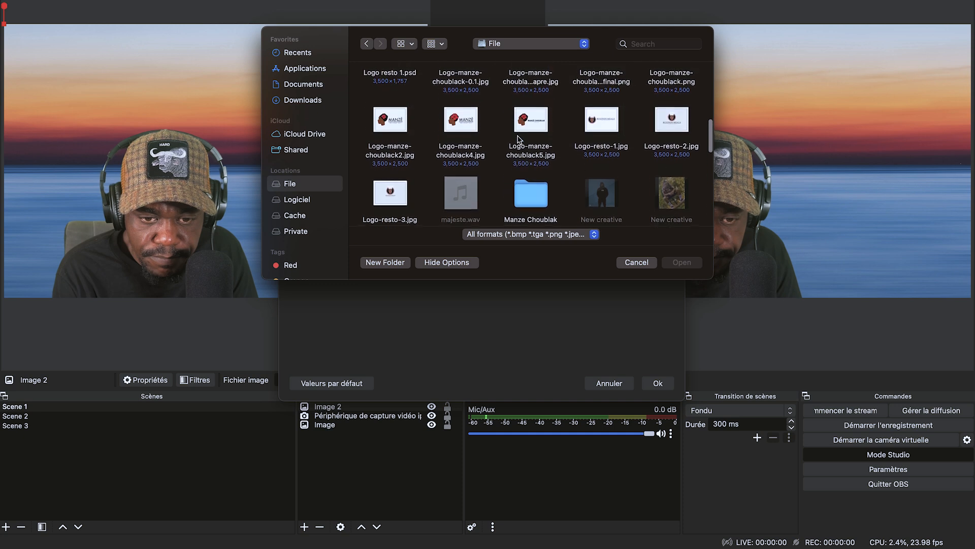
scroll(517, 135, up, 5)
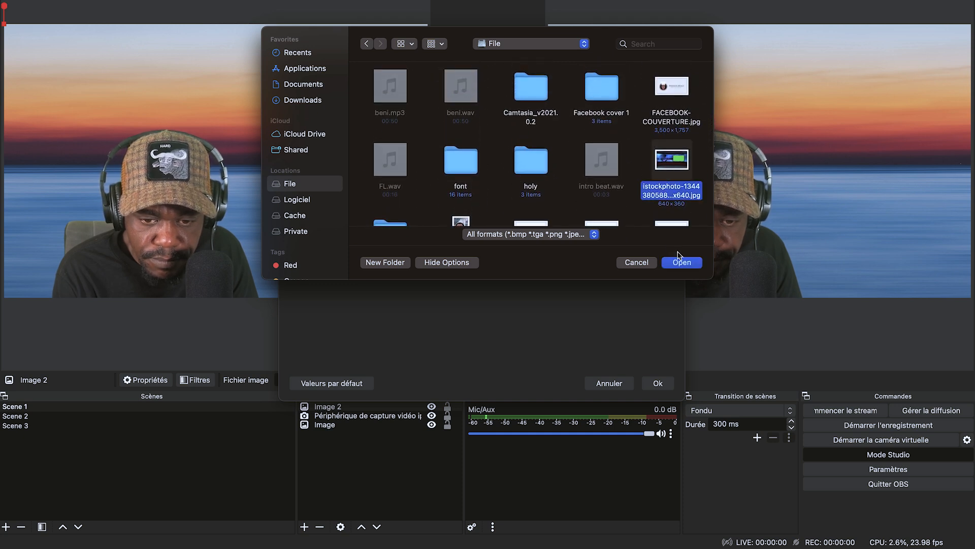
click(681, 263)
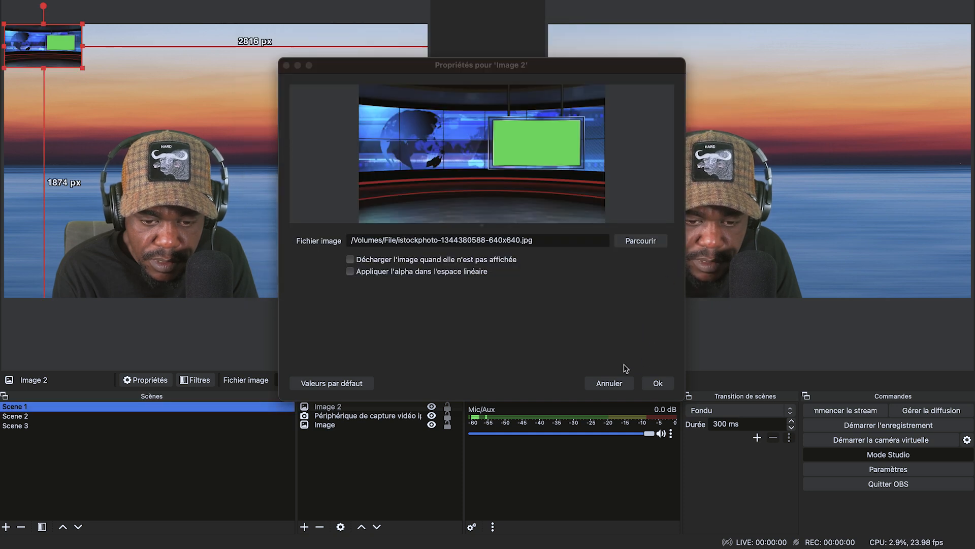
click(658, 384)
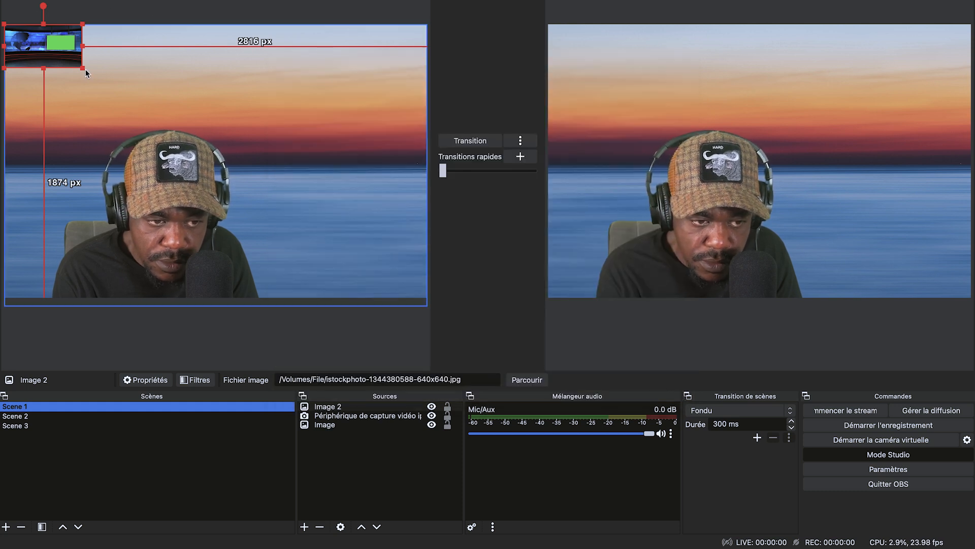
Fill the canvas with the centred news studio image beneath the camera source, and transition the preview to the program output
drag(83, 68, 440, 299)
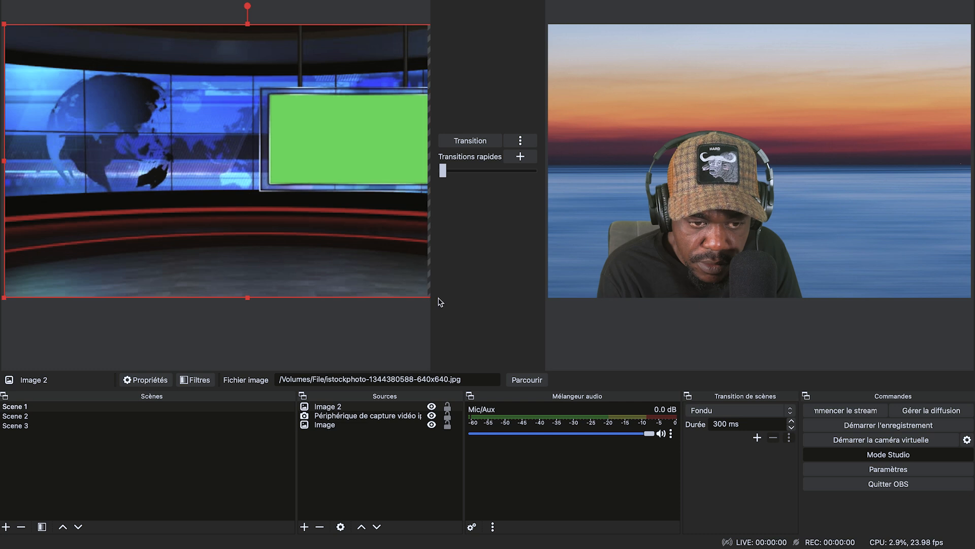
drag(374, 255, 340, 252)
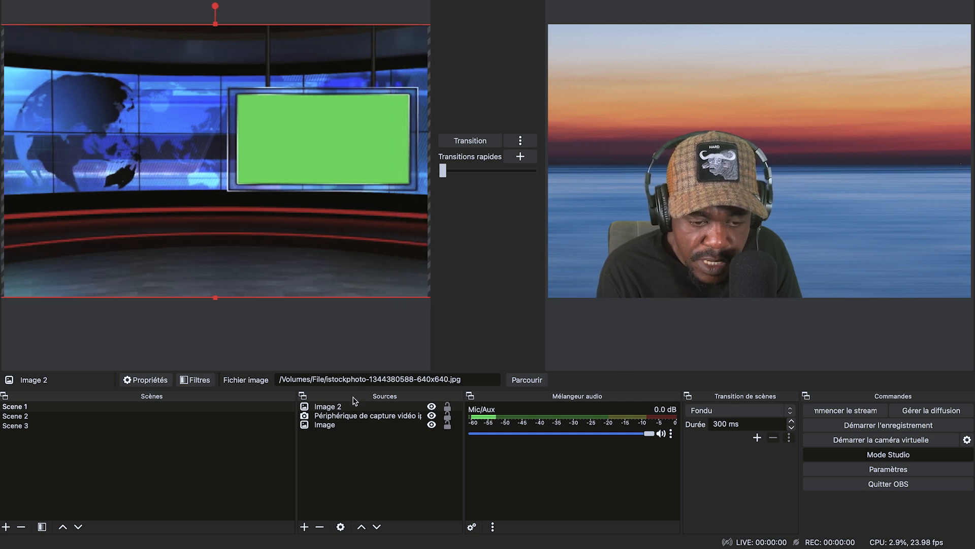
drag(350, 408, 350, 423)
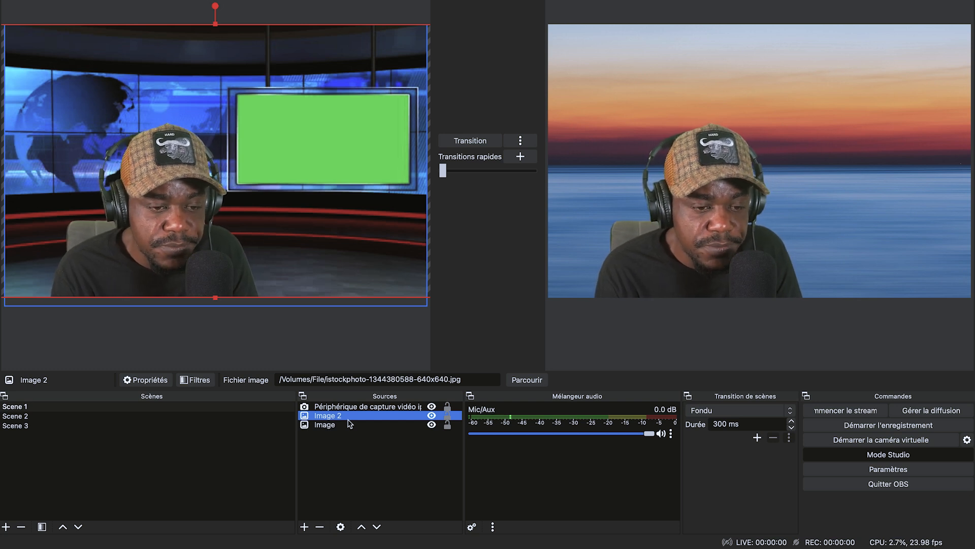
click(474, 142)
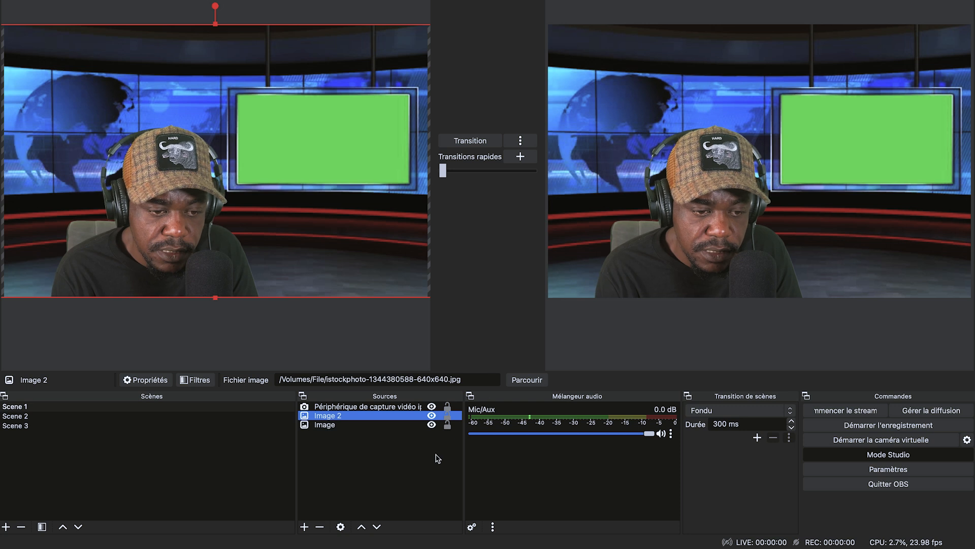
Key out the news studio image's green monitor with a default-named Chroma Key filter, and transition the preview to the program output
click(386, 410)
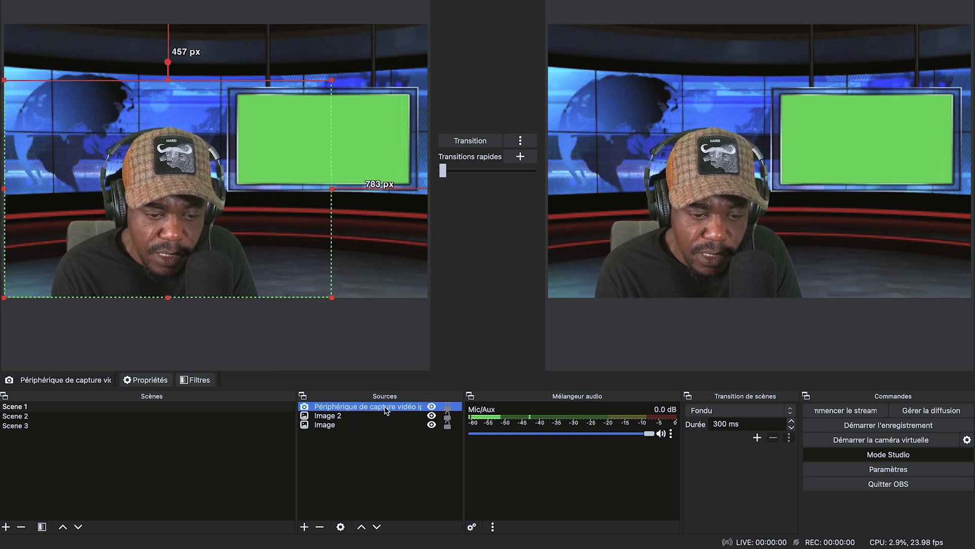
click(373, 419)
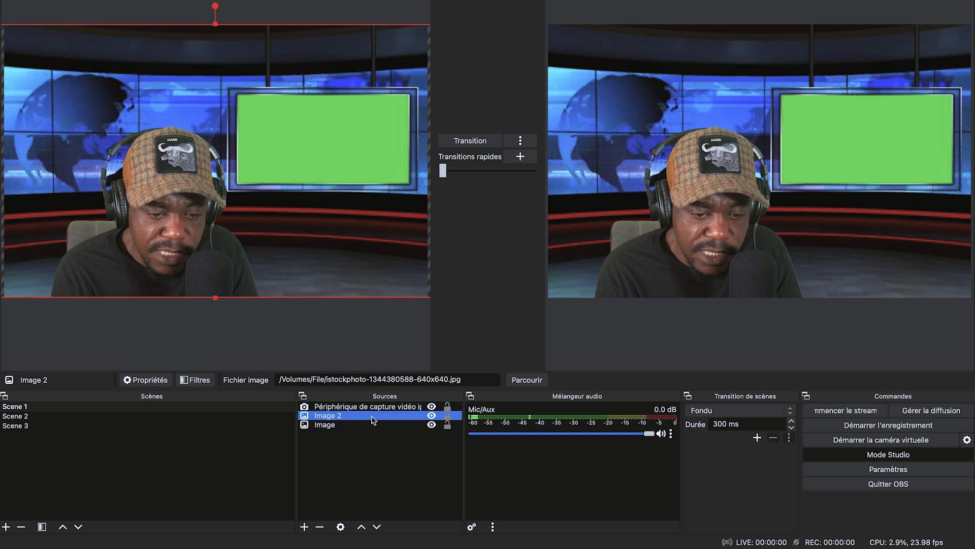
right_click(373, 420)
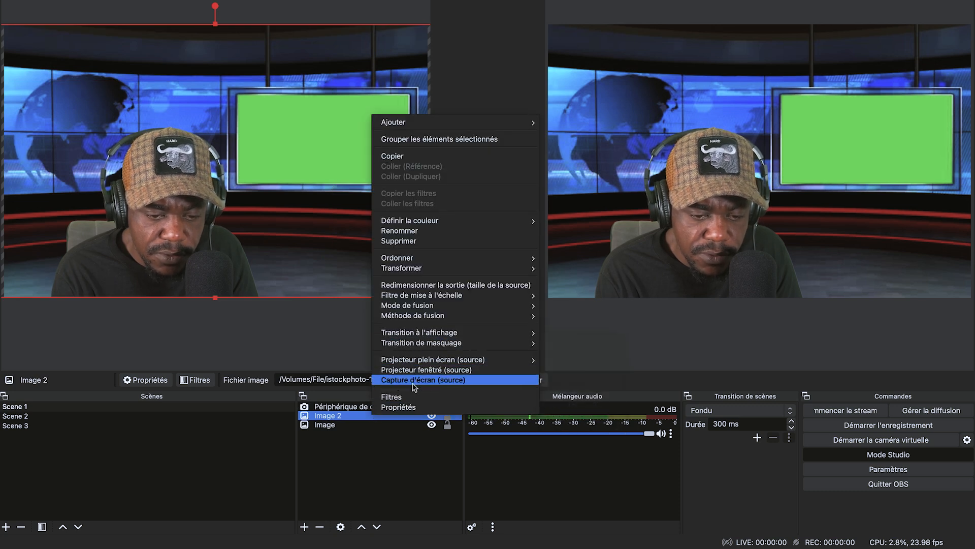
click(406, 397)
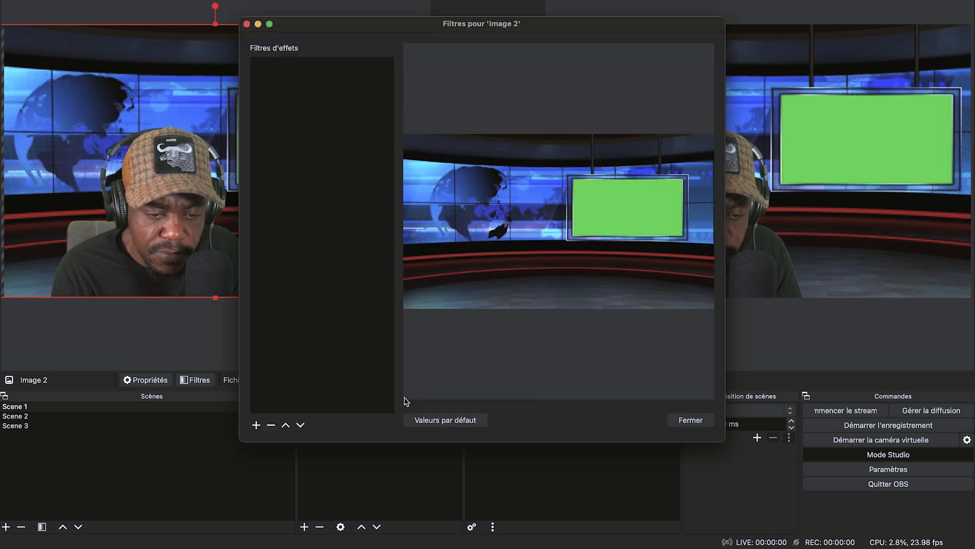
click(256, 425)
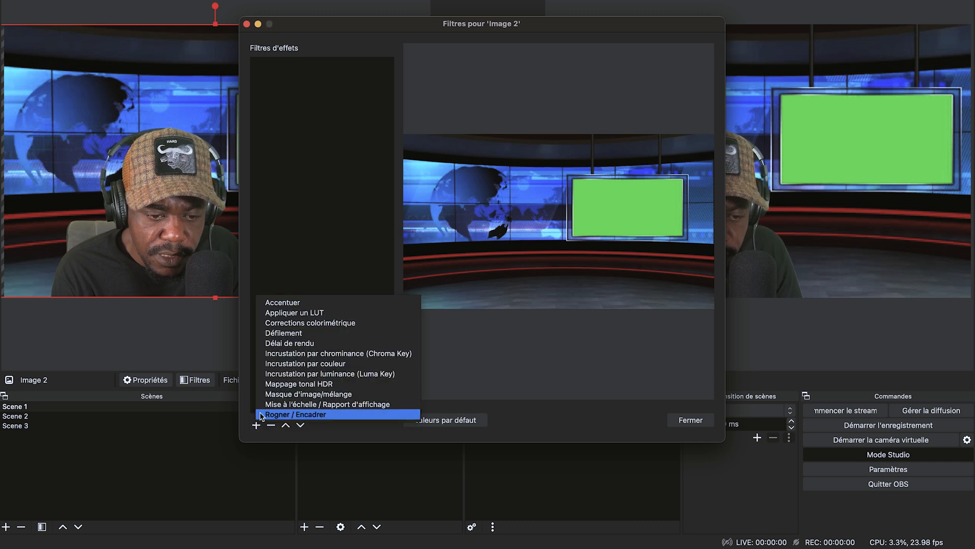
click(297, 354)
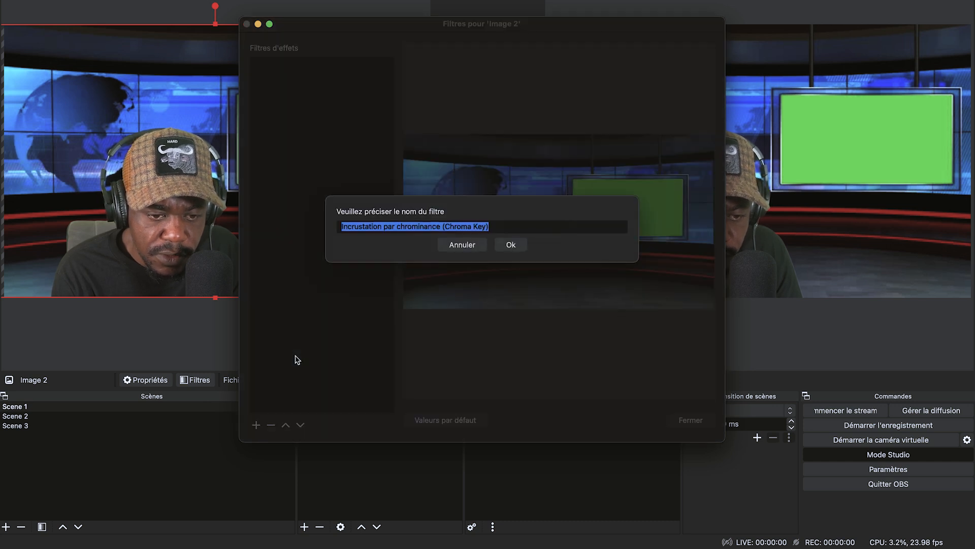
click(508, 245)
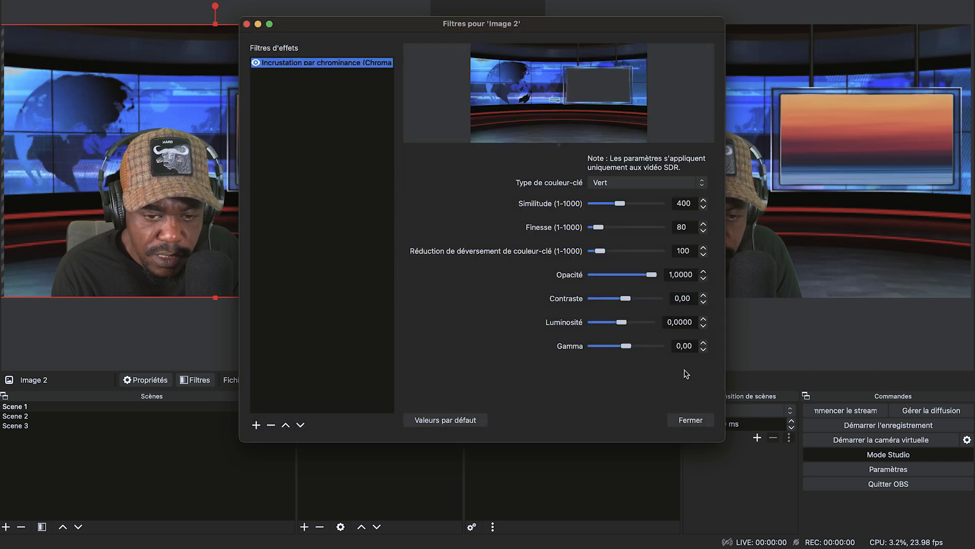
click(689, 421)
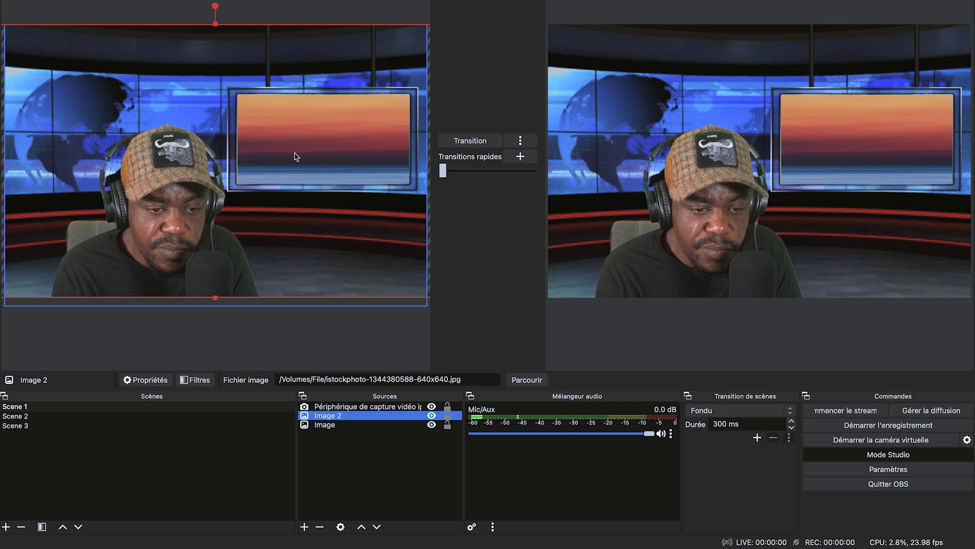
click(299, 342)
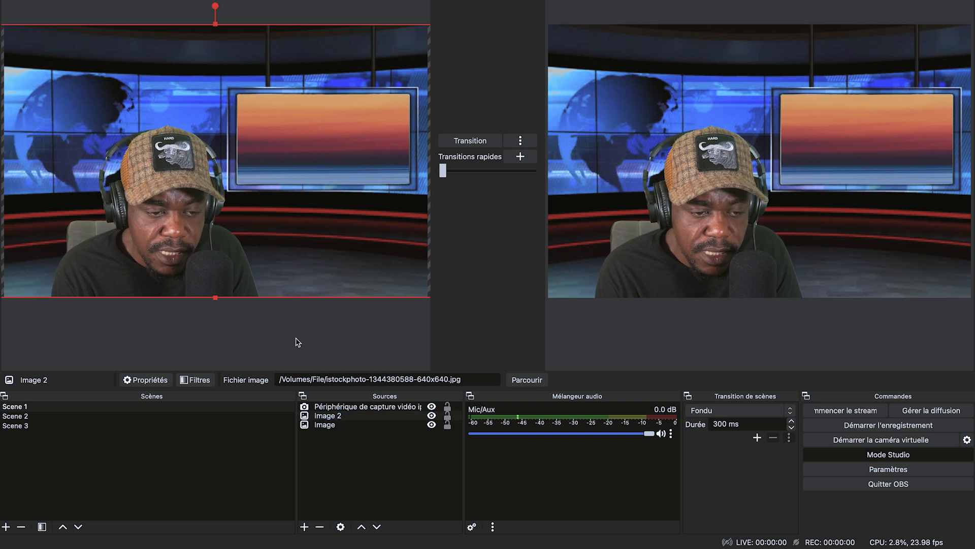
click(470, 141)
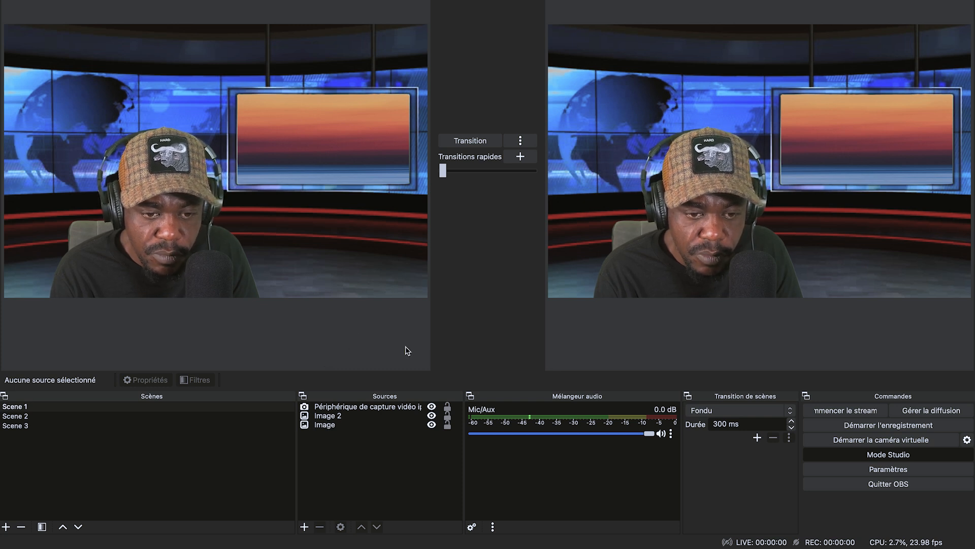
Add a new media source to Scene 1 under the default name Source média
click(354, 417)
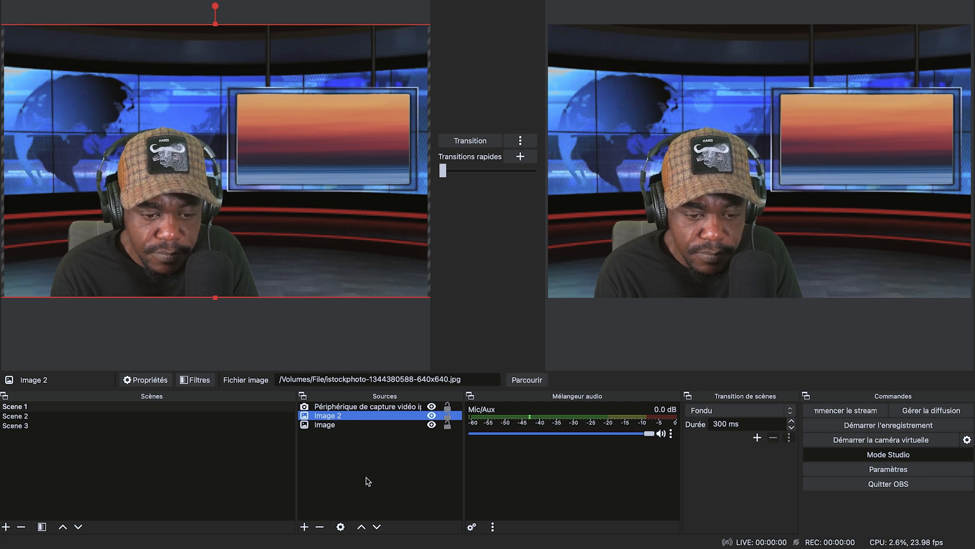
click(304, 527)
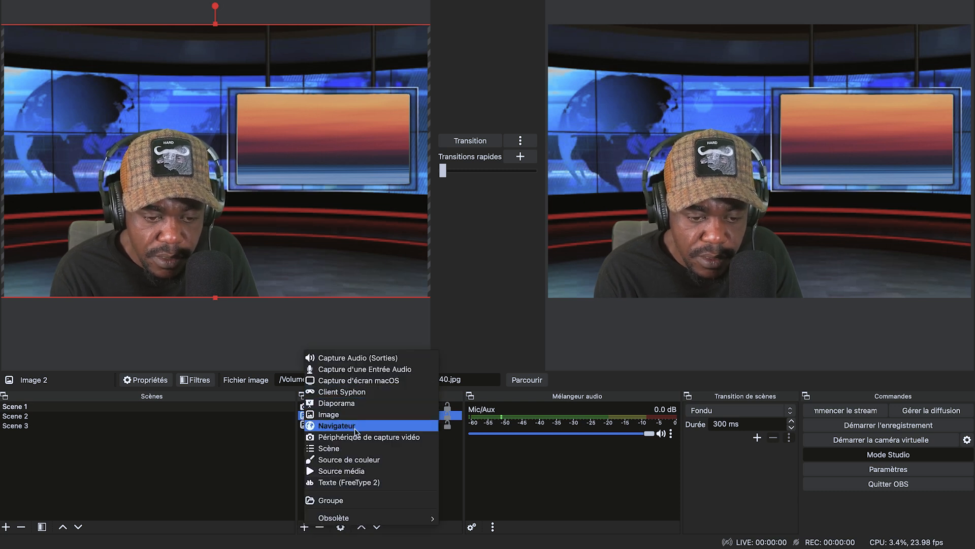
click(351, 471)
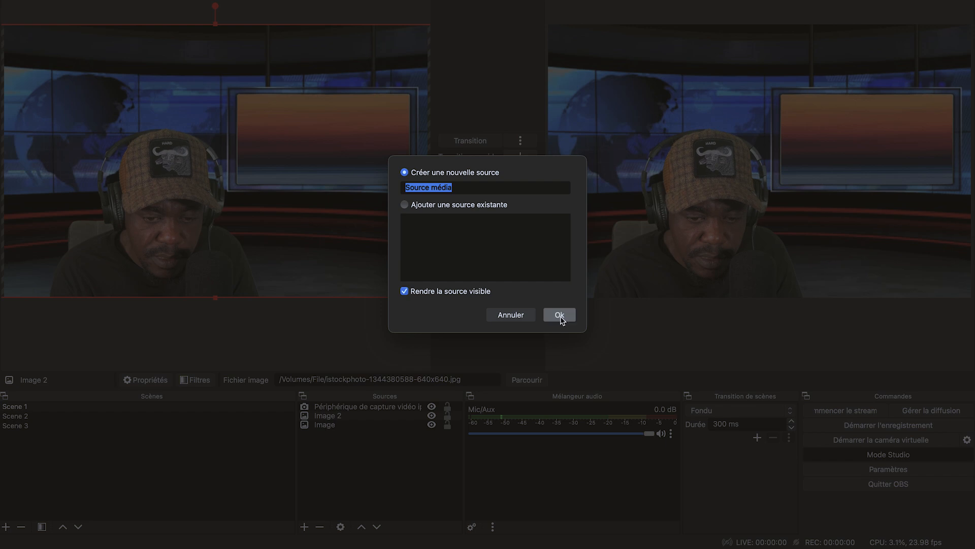
click(560, 315)
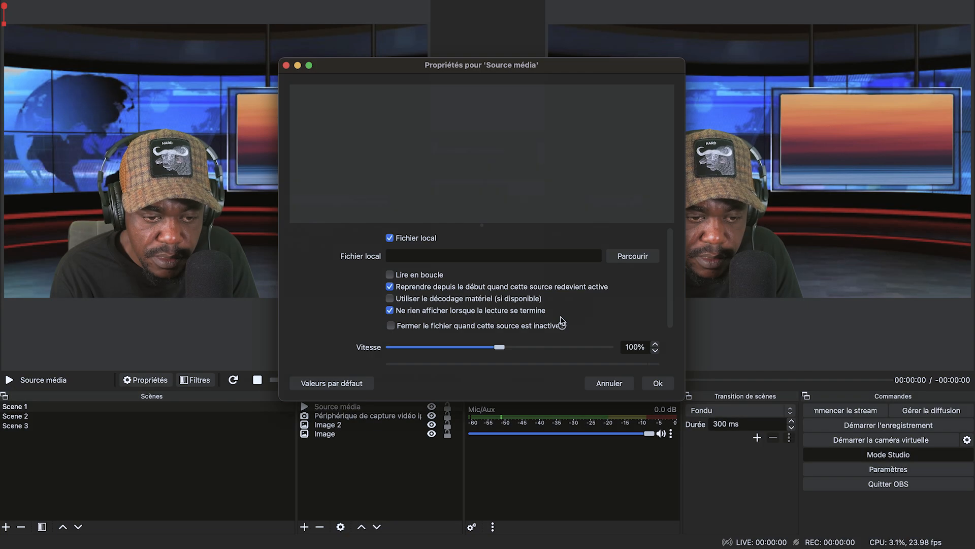
Load the Smoke Scene Effect MP4 (Fog Machine Effect _ Mist Green Screen Smokey, 1080p) from the File drive as the media source's local file
click(633, 257)
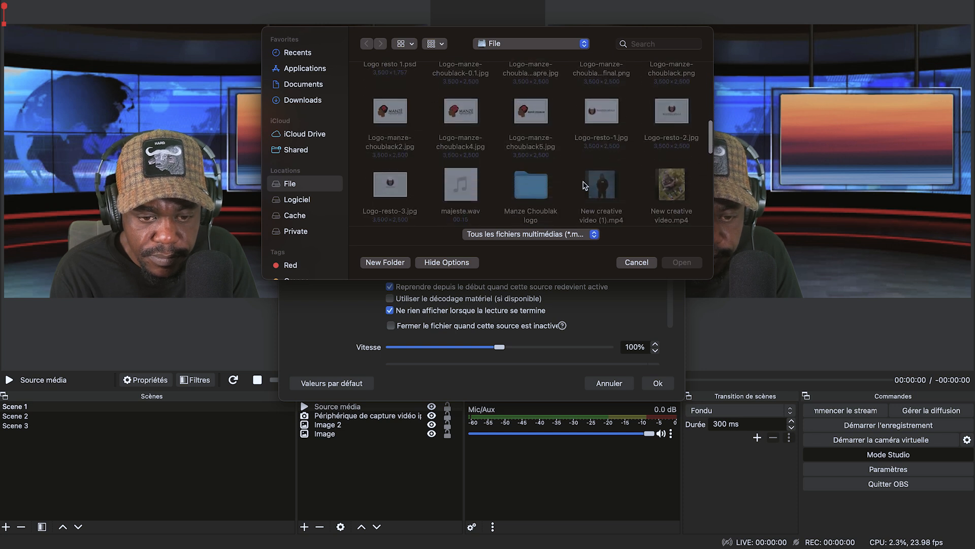
scroll(584, 185, up, 5)
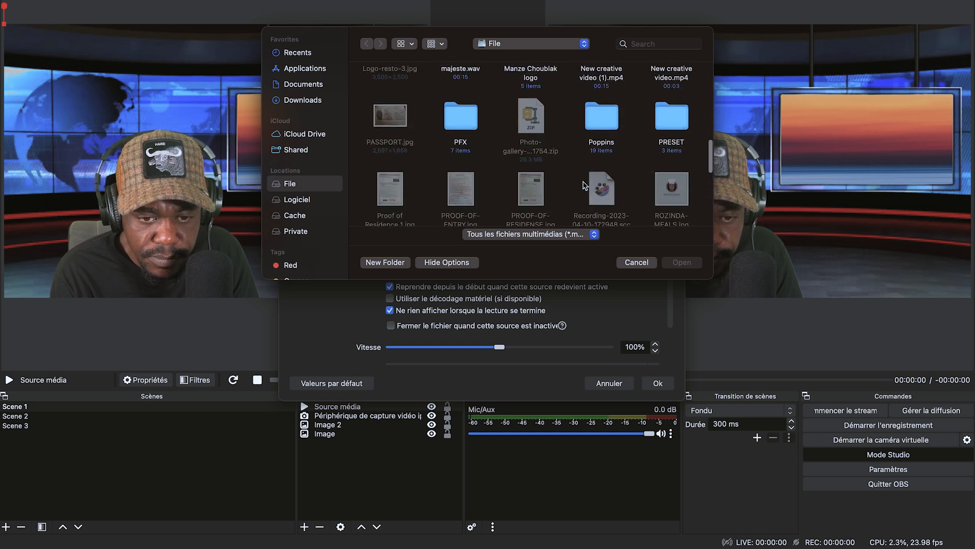
scroll(584, 184, up, 1)
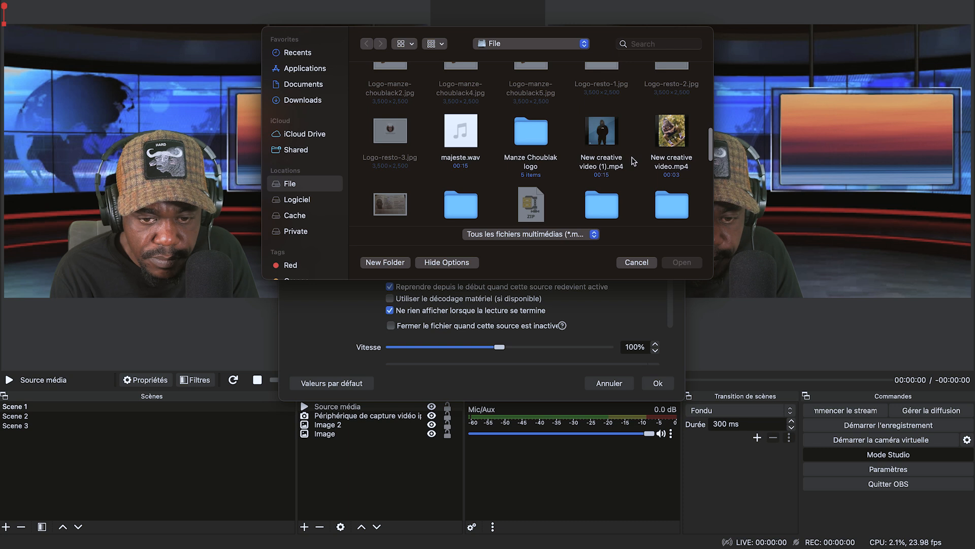
scroll(620, 155, up, 5)
scroll(633, 161, up, 6)
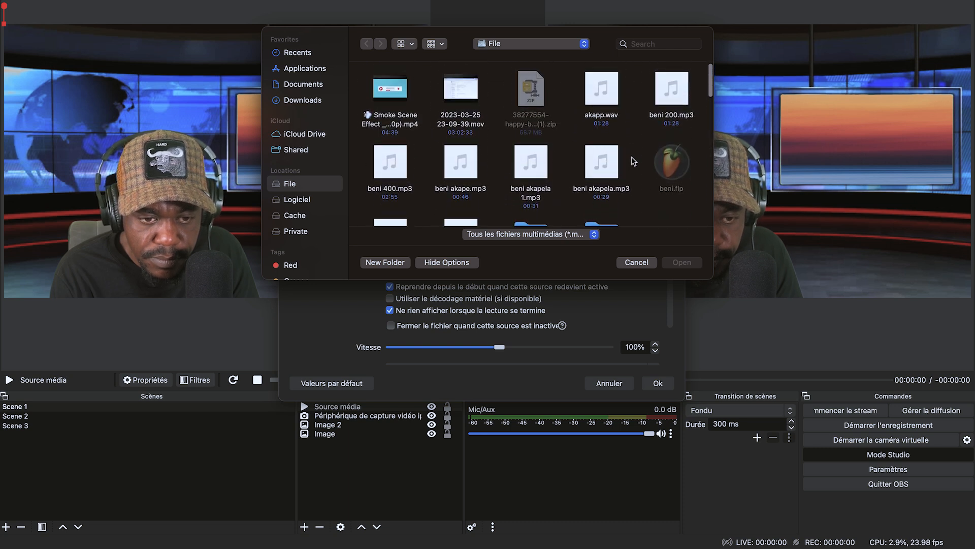
scroll(632, 159, down, 3)
scroll(627, 159, up, 3)
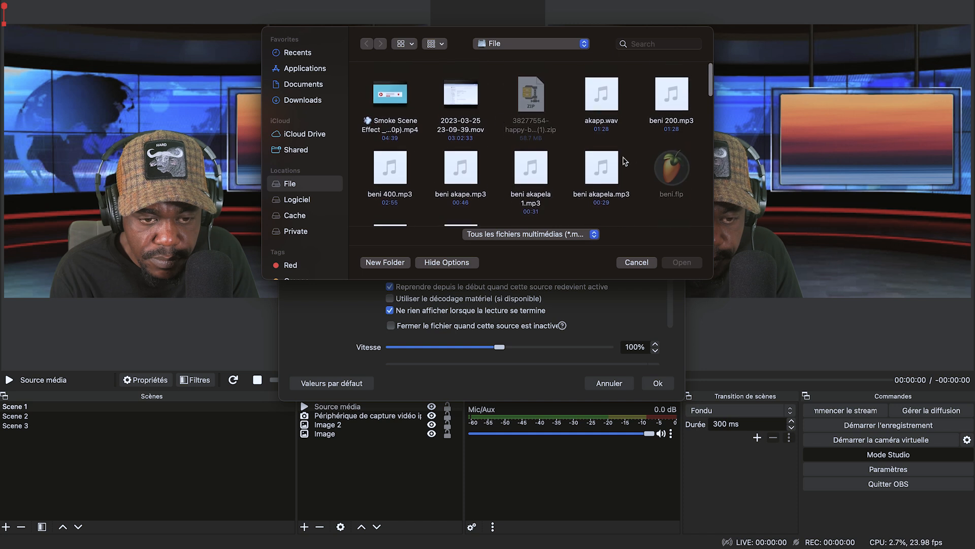
click(394, 91)
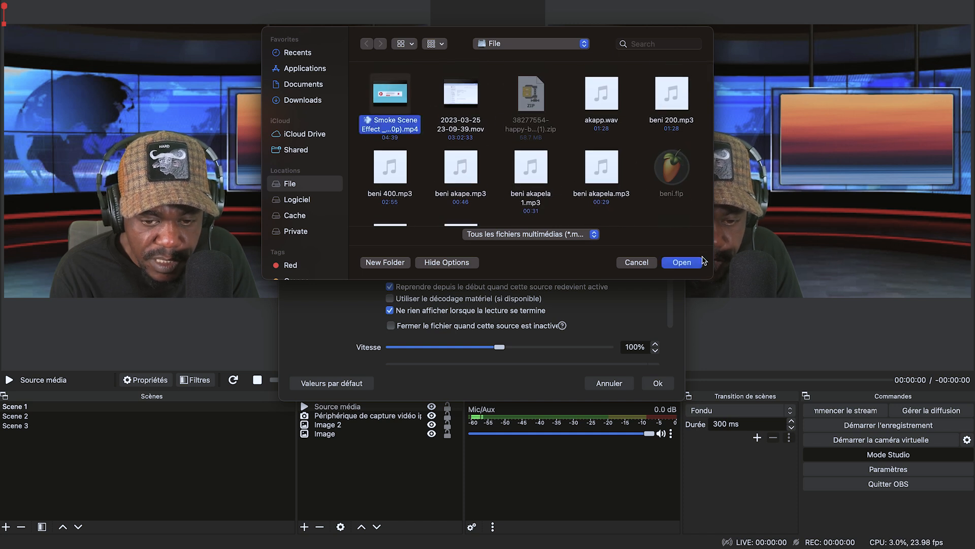
click(681, 262)
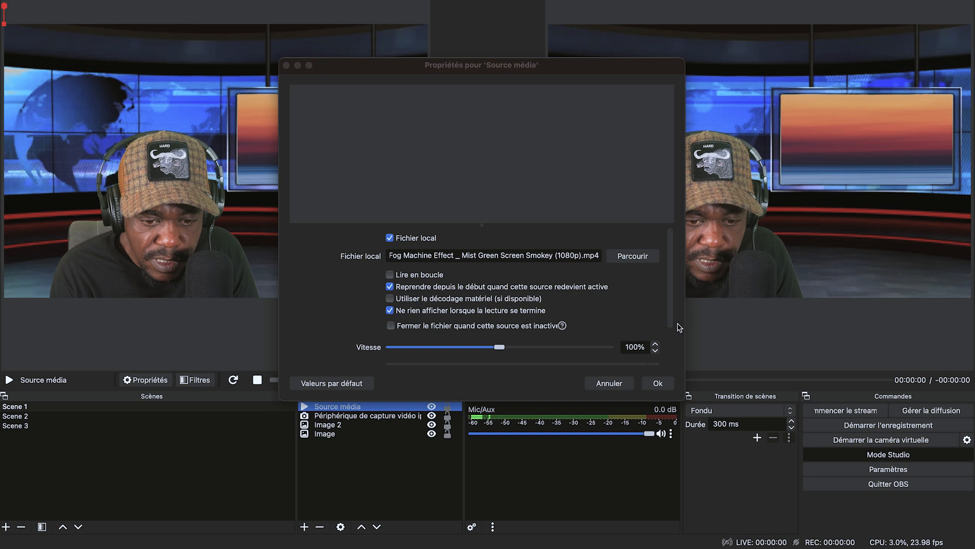
Enable looped playback for Source média, accept its properties, and transition the preview to the program output
click(390, 274)
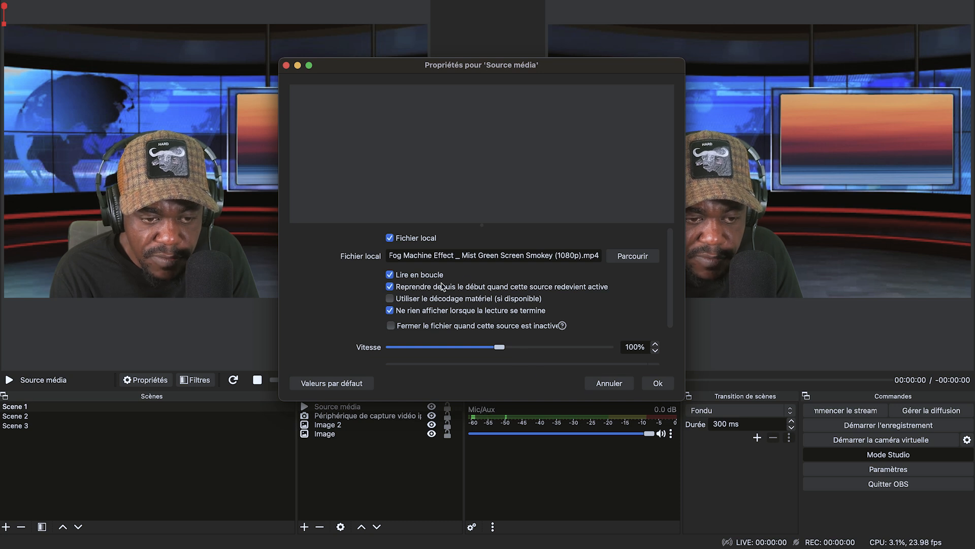
click(657, 384)
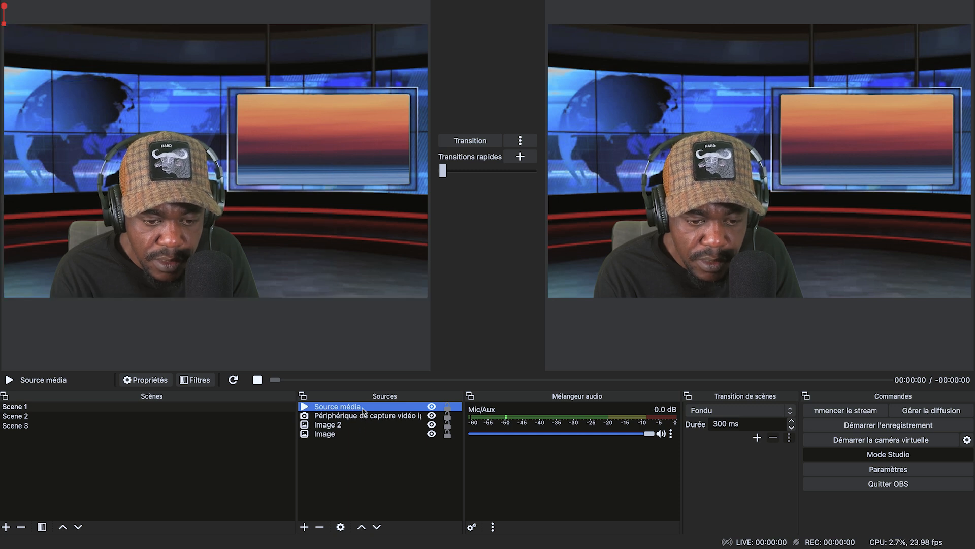
click(483, 139)
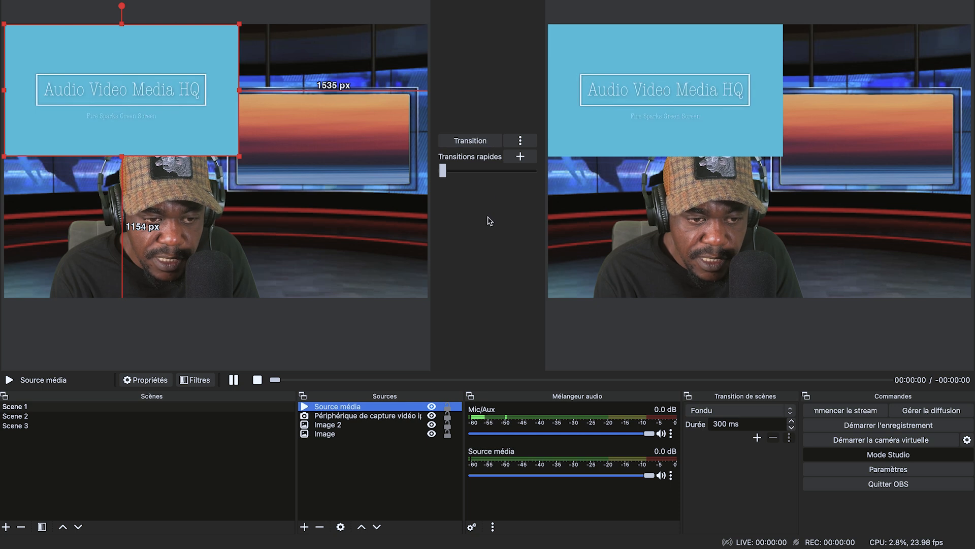
Shrink the smoke video and place it over the studio monitor, about 510 px from the canvas's top edge and 106 px from its right edge
click(210, 128)
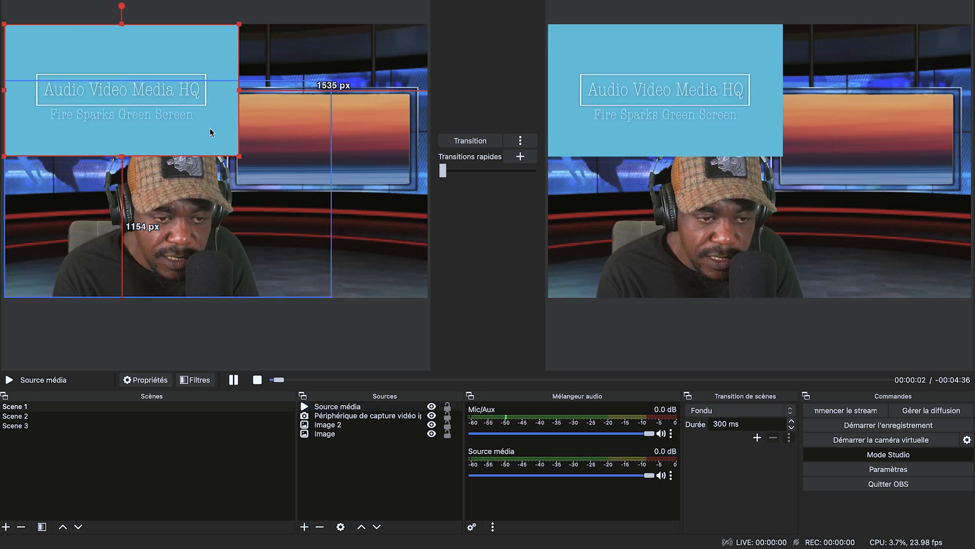
drag(209, 132, 399, 179)
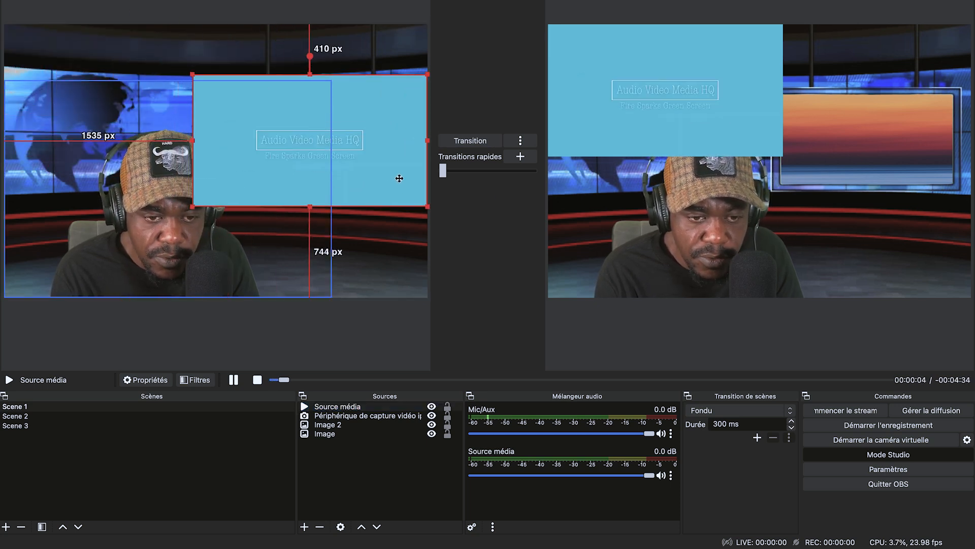
drag(427, 76, 407, 108)
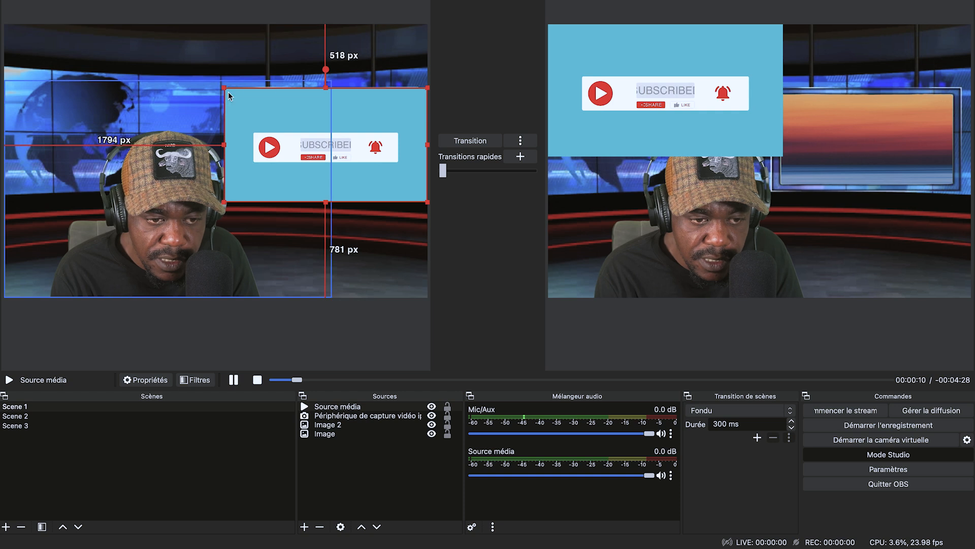
drag(228, 92, 244, 106)
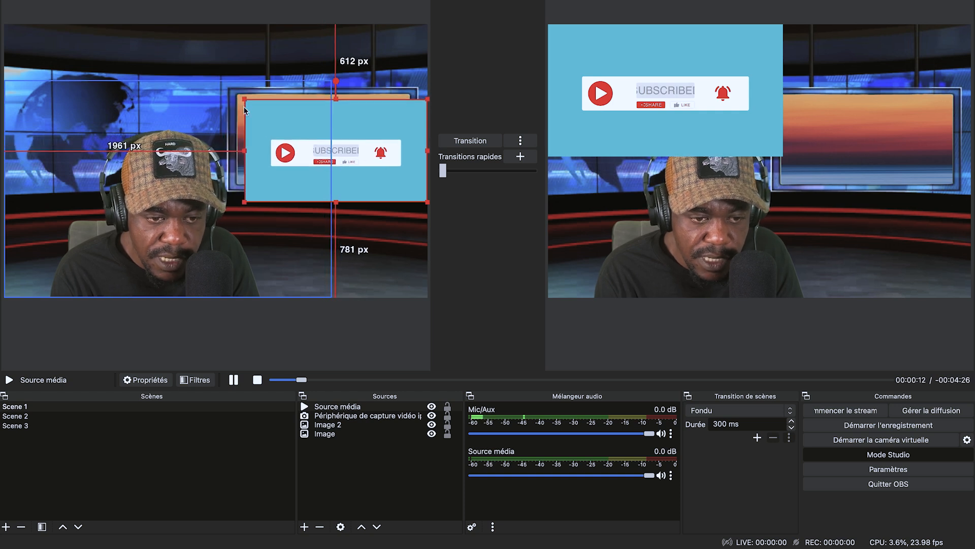
drag(311, 113, 297, 103)
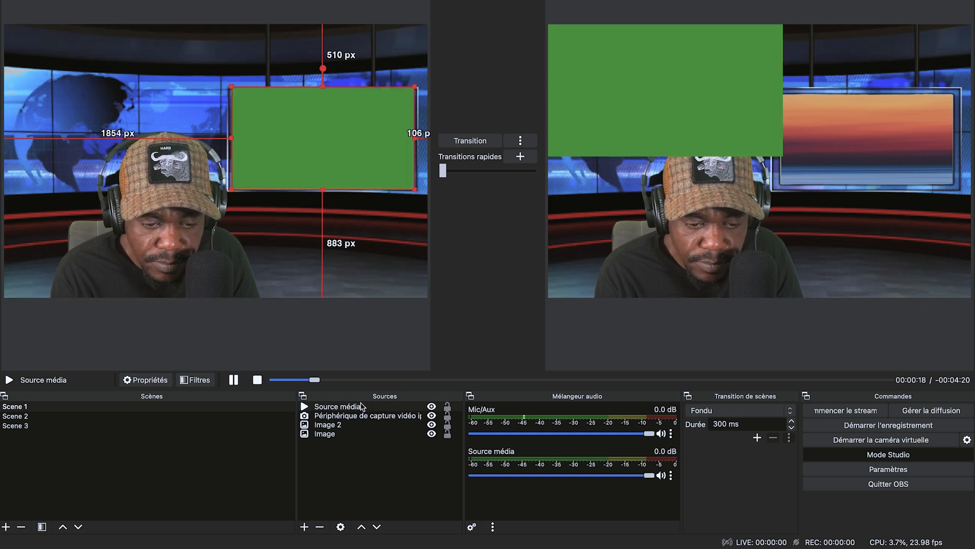
Reorder Source média between Image 2 and Image in the source stack, and transition the preview to the program output
drag(354, 408, 354, 430)
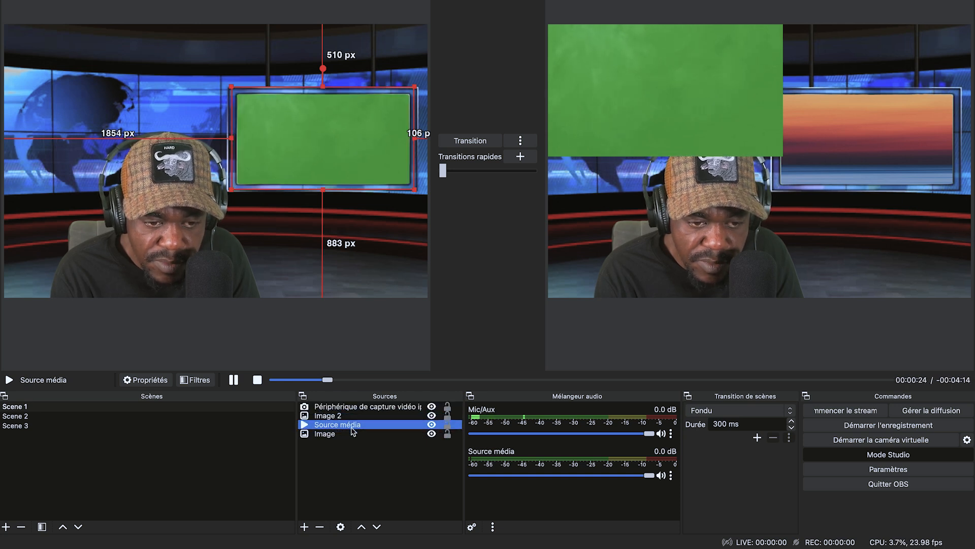
click(365, 222)
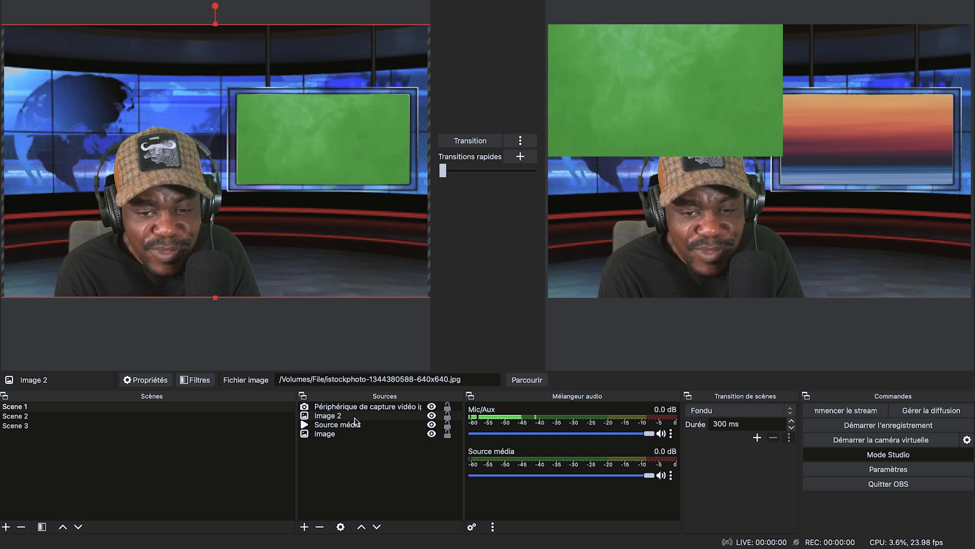
click(470, 141)
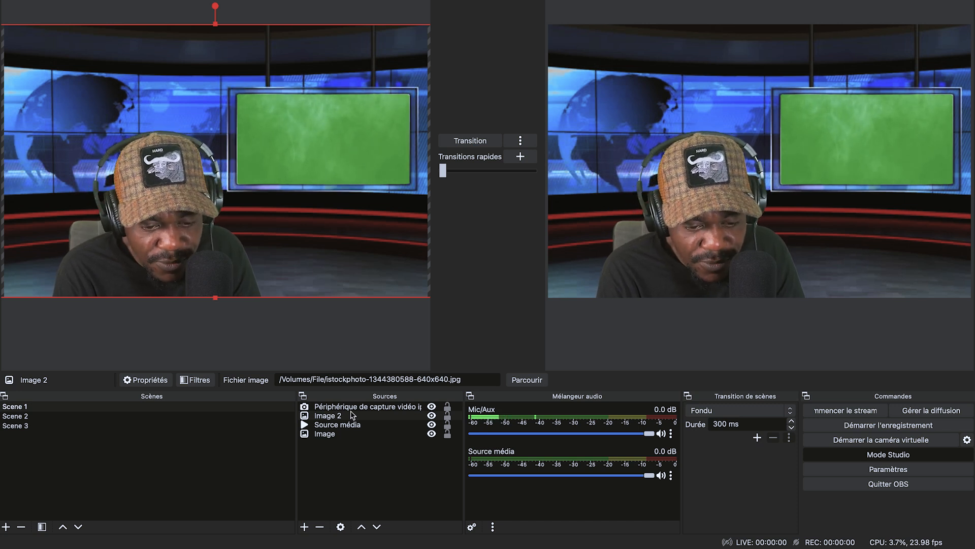
Key out the smoke video's green background with a default-named Chroma Key filter on Source média
click(361, 426)
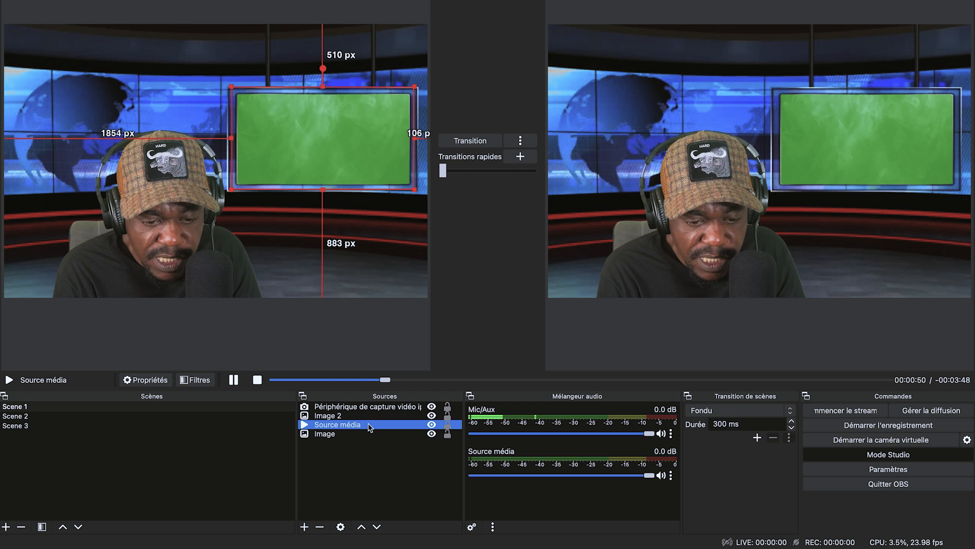
right_click(370, 427)
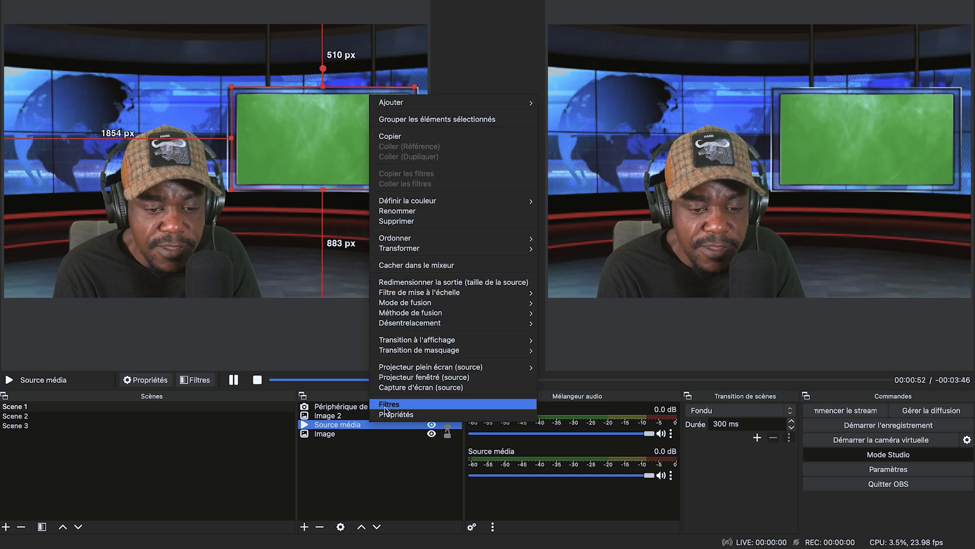
click(385, 407)
click(256, 425)
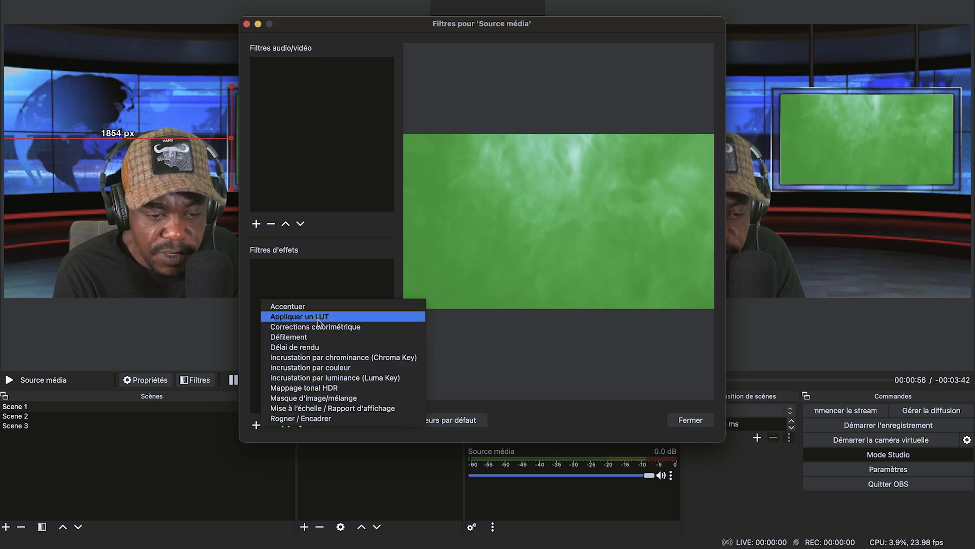
click(345, 357)
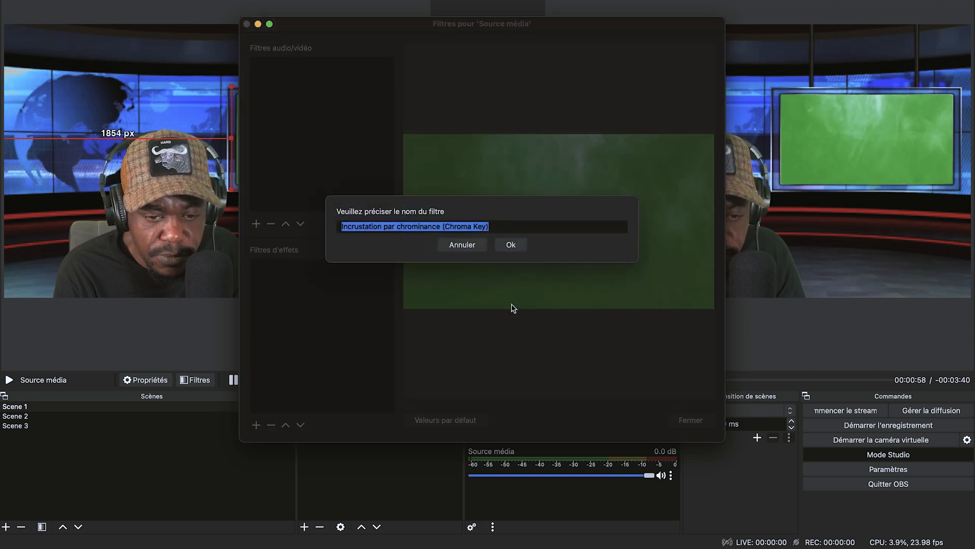
click(512, 245)
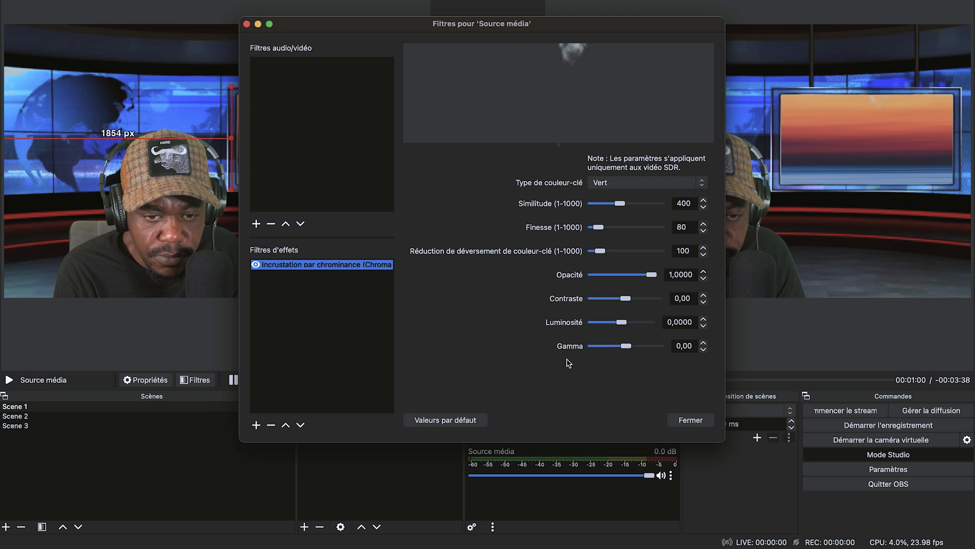
click(681, 421)
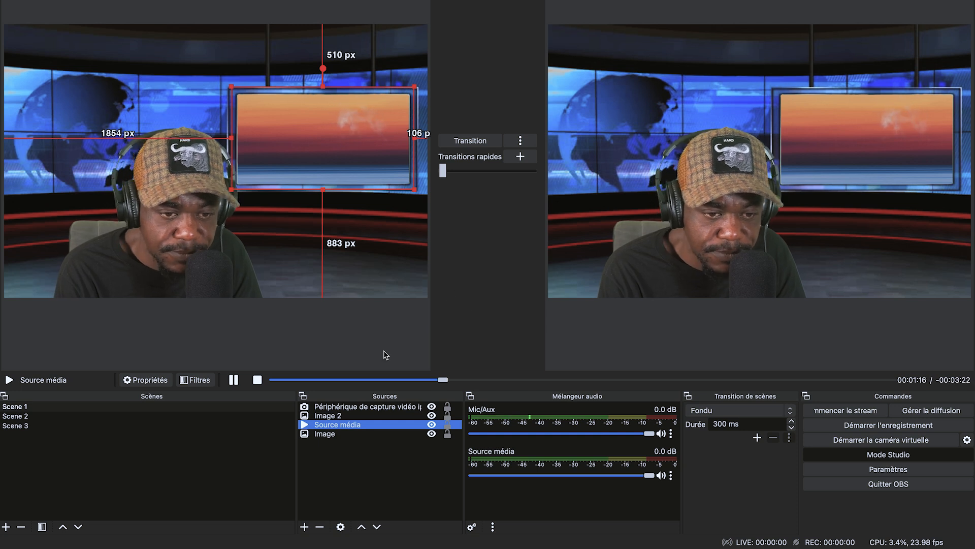
Turn off the Chroma Key filter on Source média, transition the preview to the program output, and deselect the source
right_click(377, 427)
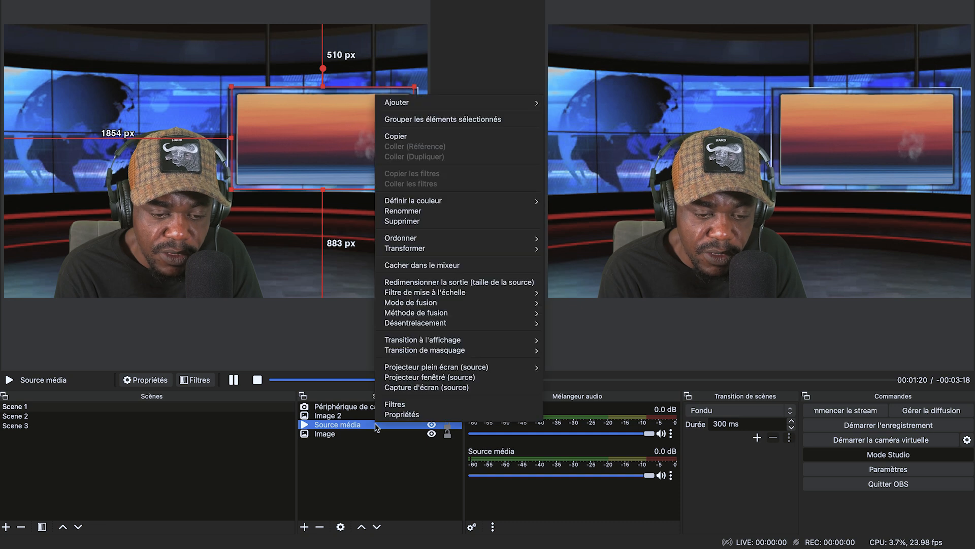
click(413, 405)
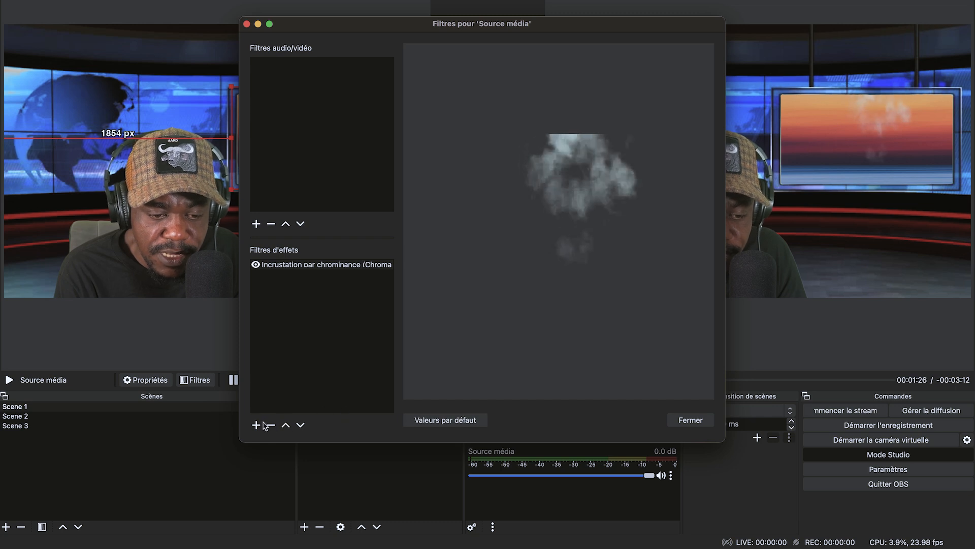
click(258, 265)
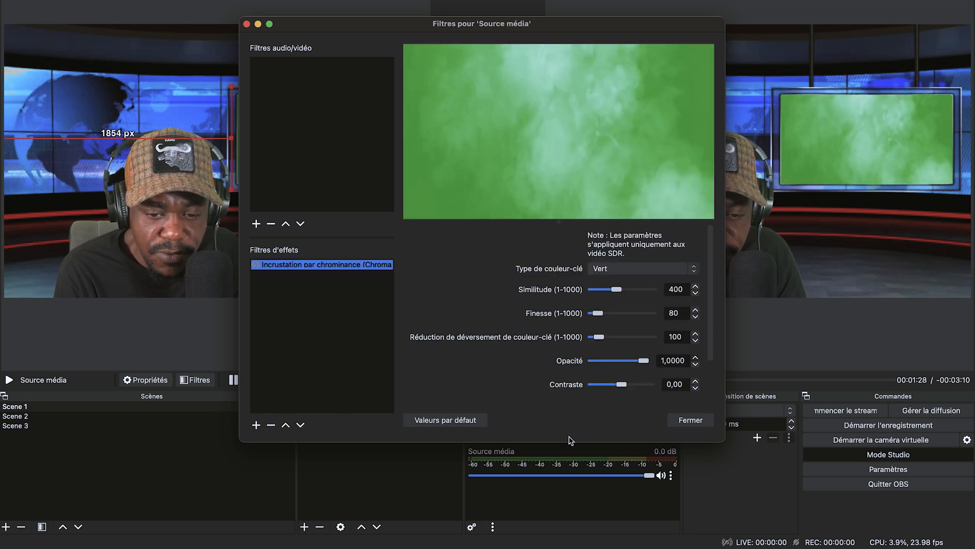
click(689, 421)
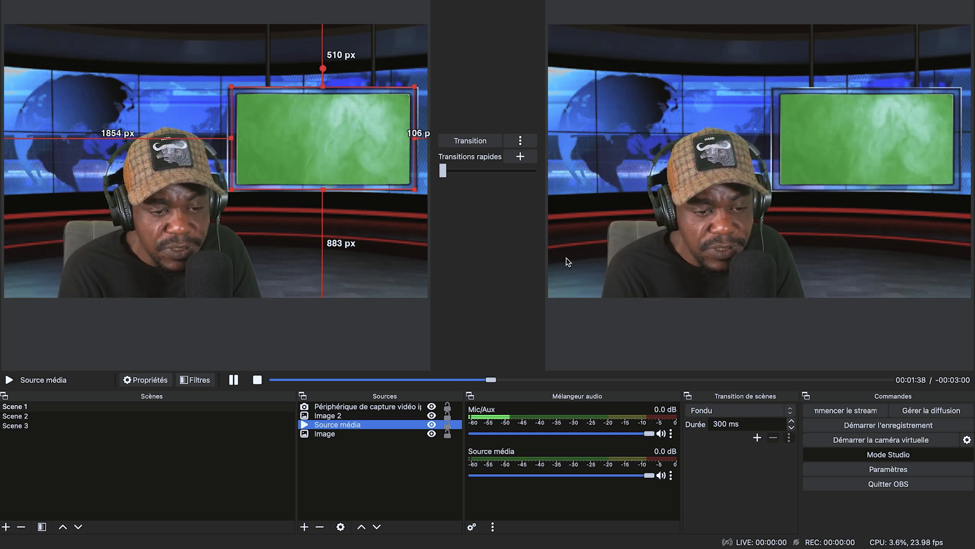
click(471, 145)
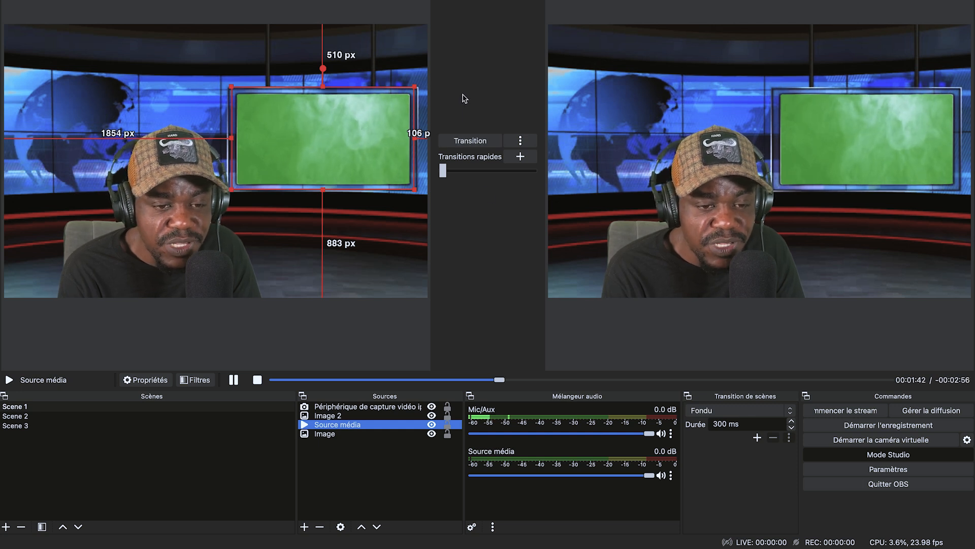
click(352, 340)
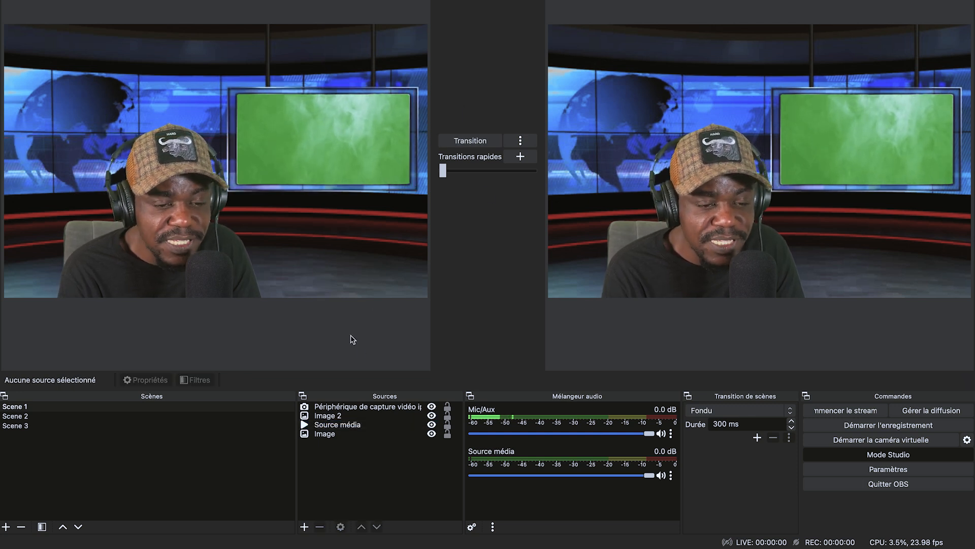